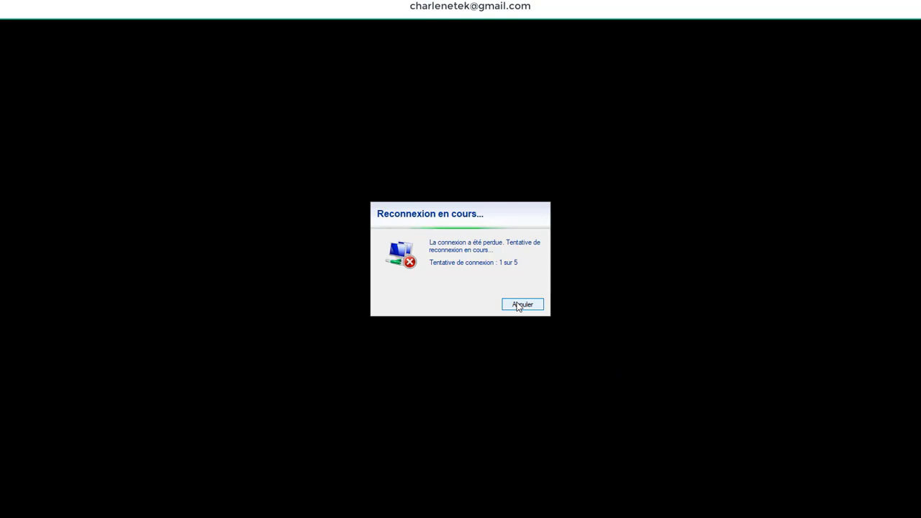
# - Cancel the reconnection attempt and open a new Remote Desktop connection to 192.168.0.48
pyautogui.click(521, 304)
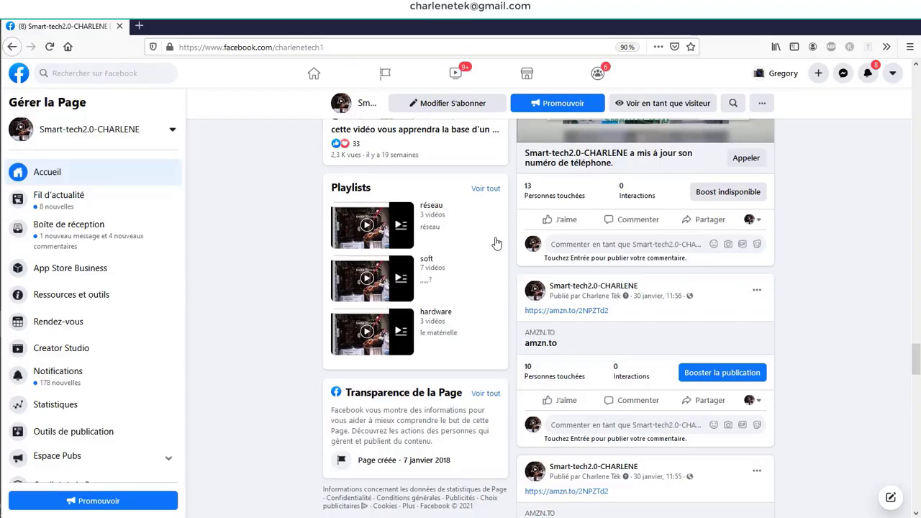
pyautogui.moveTo(3, 275)
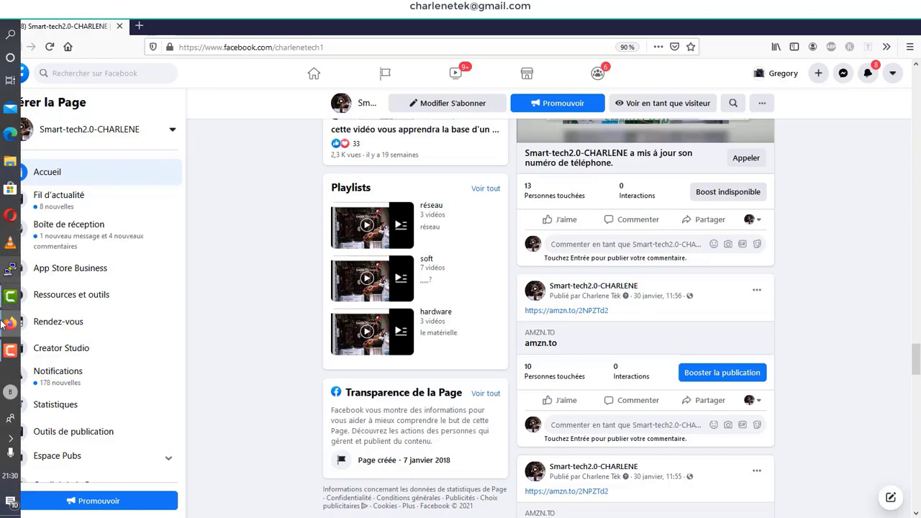
pyautogui.click(10, 34)
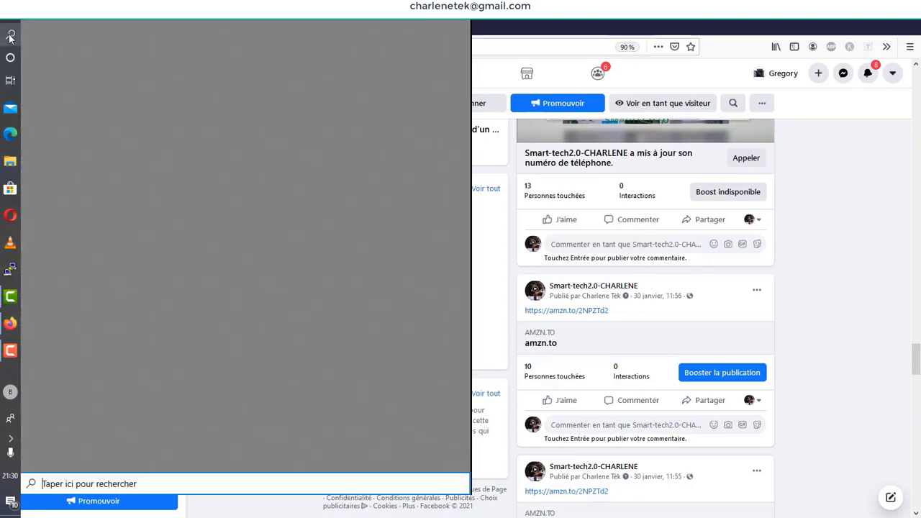
pyautogui.write('c')
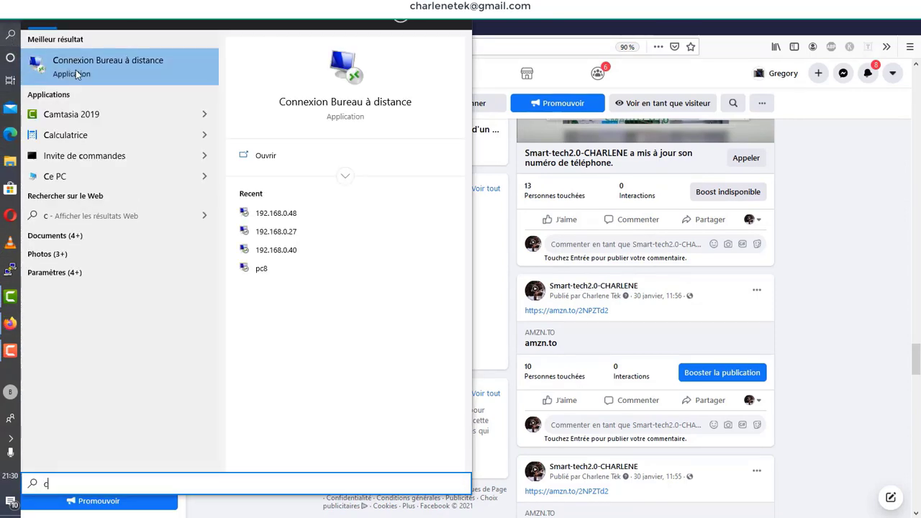
pyautogui.rightClick(76, 69)
pyautogui.click(134, 75)
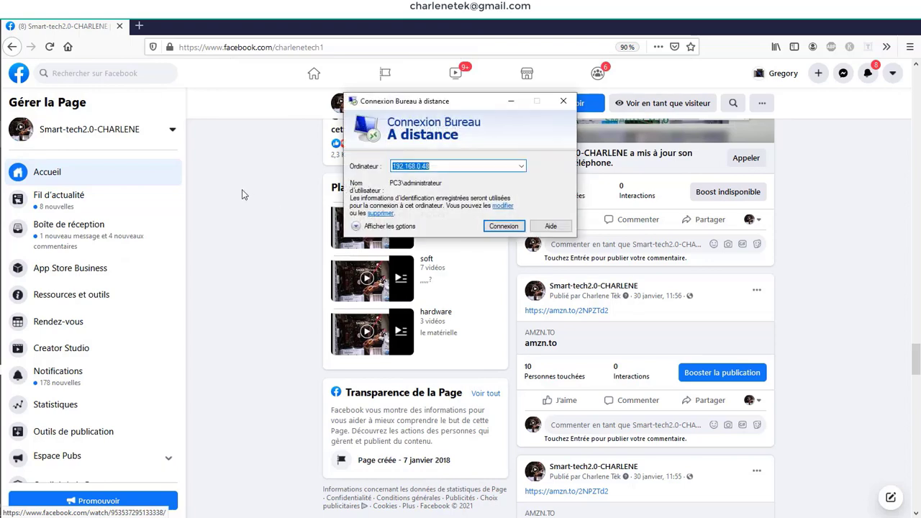
pyautogui.click(502, 226)
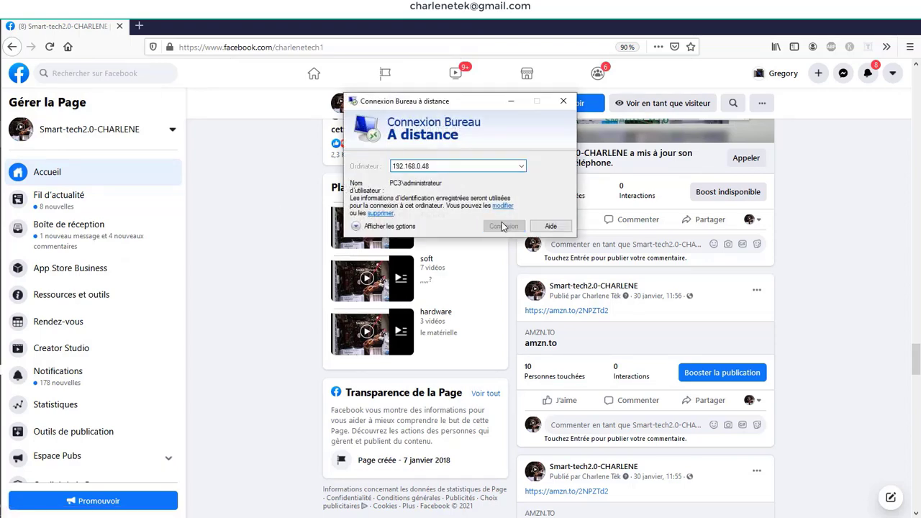
pyautogui.click(485, 266)
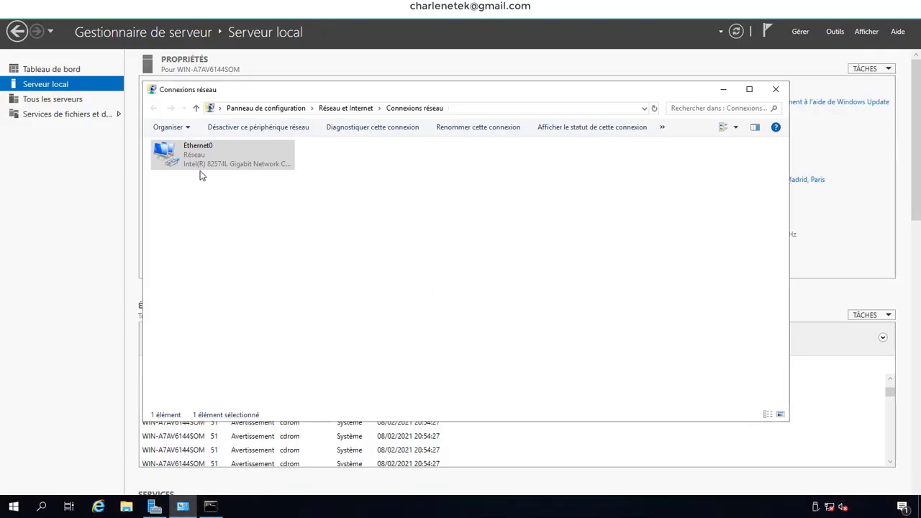
# - Close the network connections window and find the file and printer sharing entries among the inbound rules in the firewall's advanced settings
pyautogui.click(775, 90)
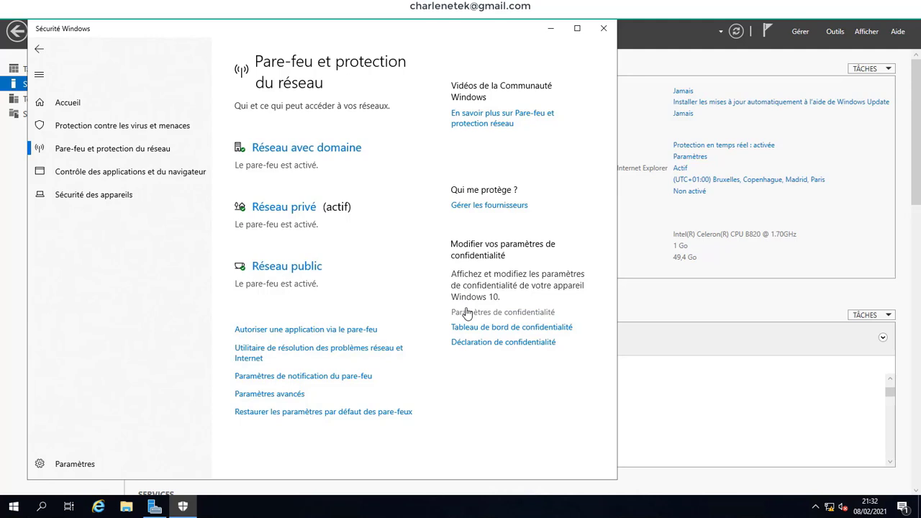
pyautogui.click(280, 394)
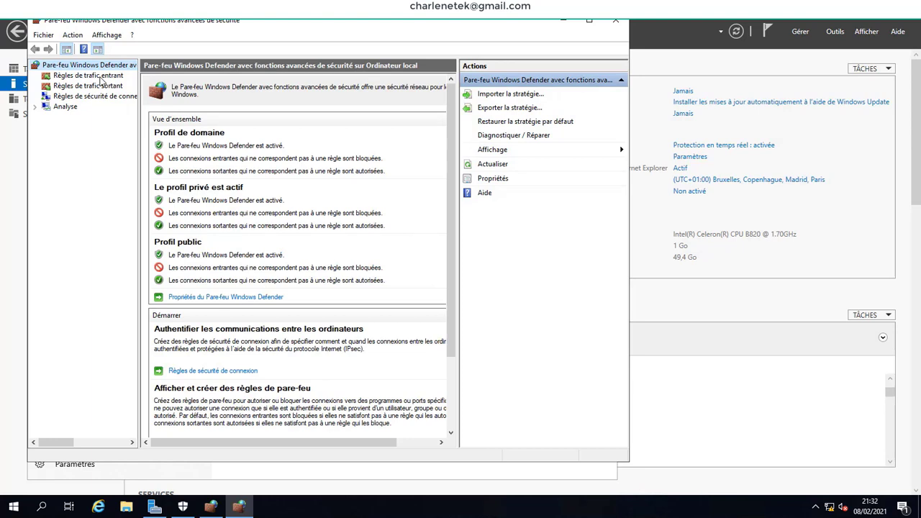
pyautogui.click(101, 77)
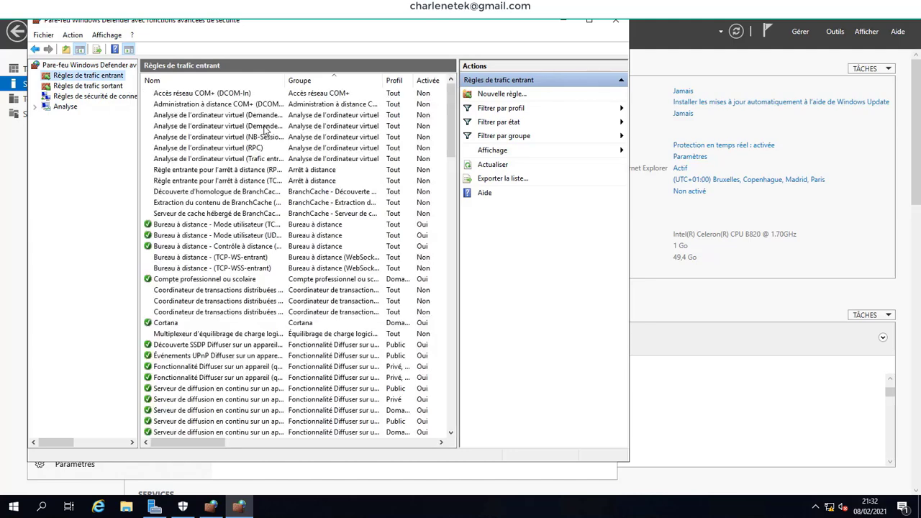
pyautogui.scroll(-3, 276, 237)
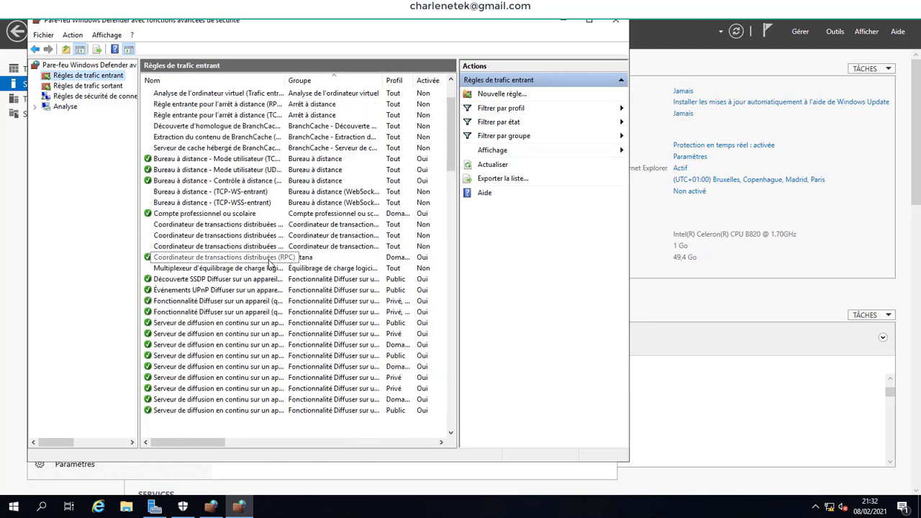
pyautogui.scroll(-9, 270, 264)
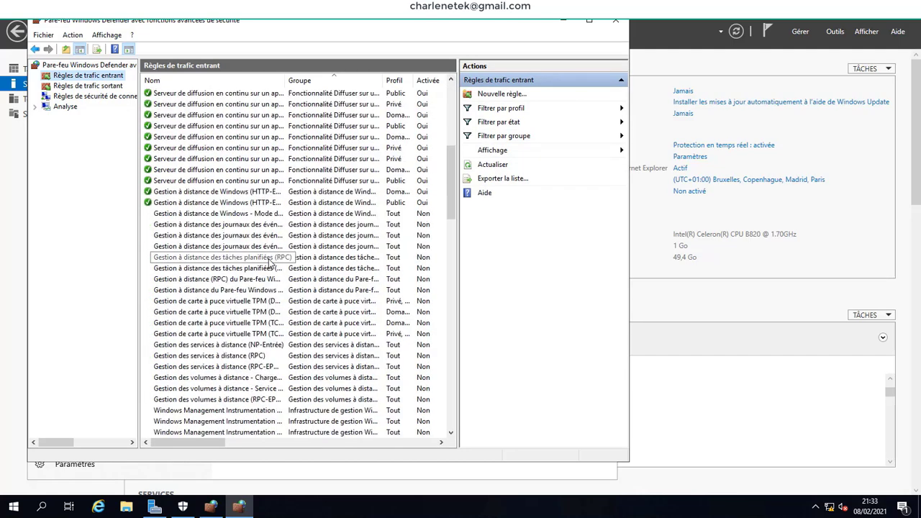
pyautogui.scroll(-4, 270, 264)
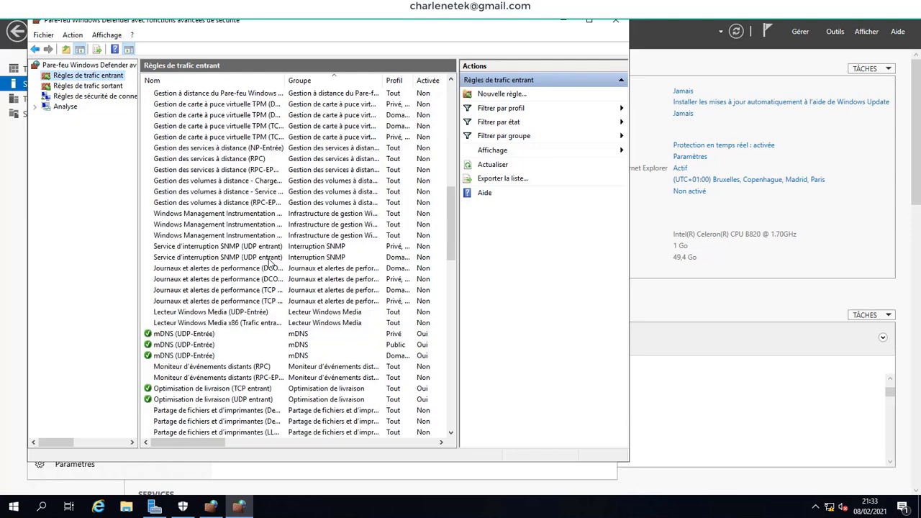
pyautogui.scroll(-1, 270, 264)
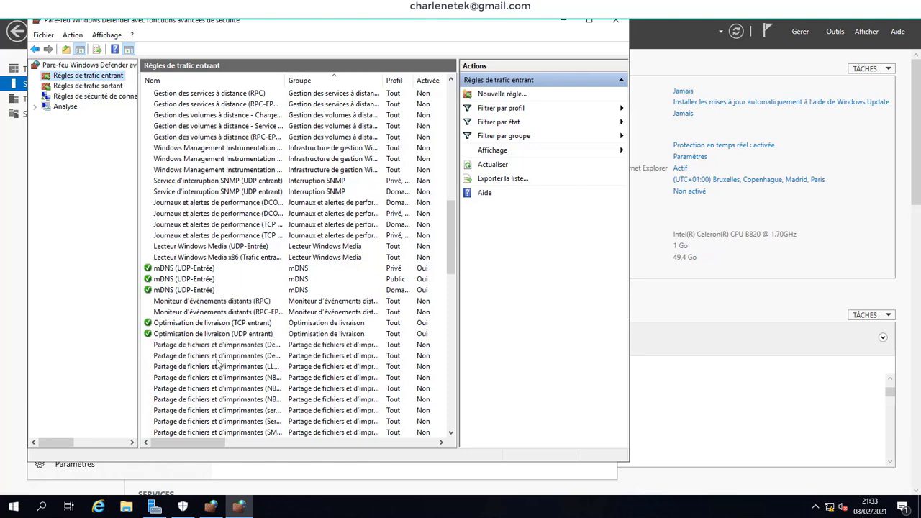
pyautogui.scroll(-1, 221, 364)
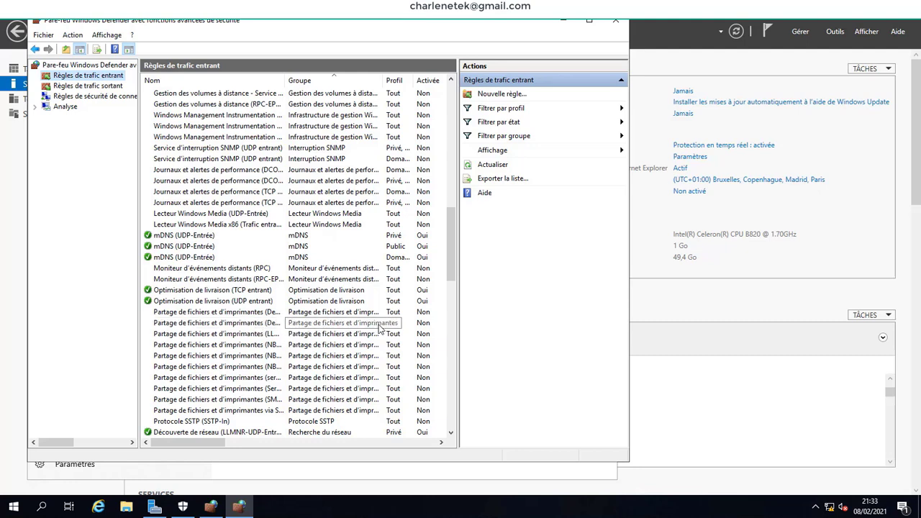
# - Try enabling the file and printer sharing inbound rule for ICMPv4 echo requests, and disable it again
pyautogui.click(192, 323)
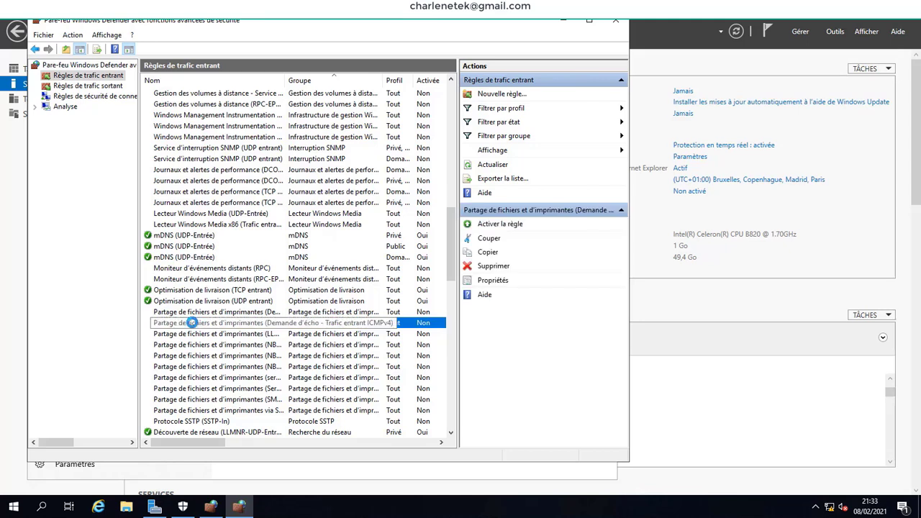
pyautogui.click(493, 227)
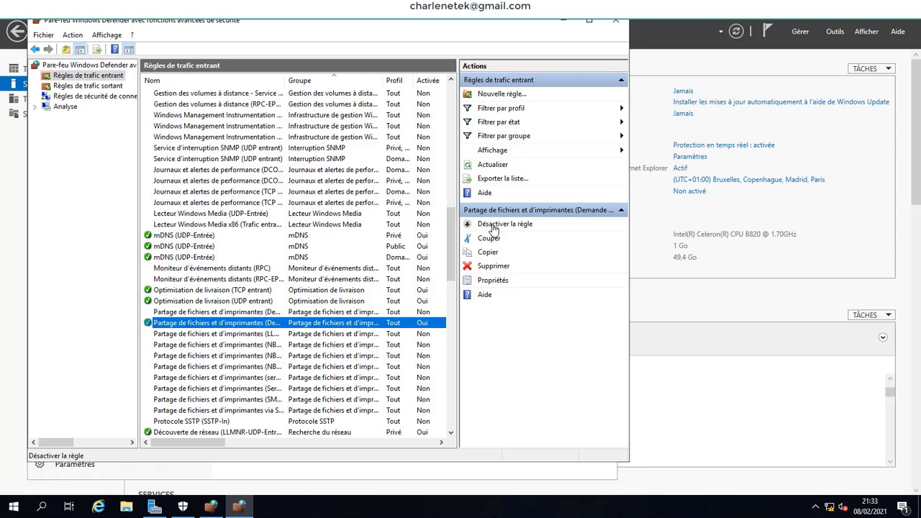
pyautogui.click(481, 228)
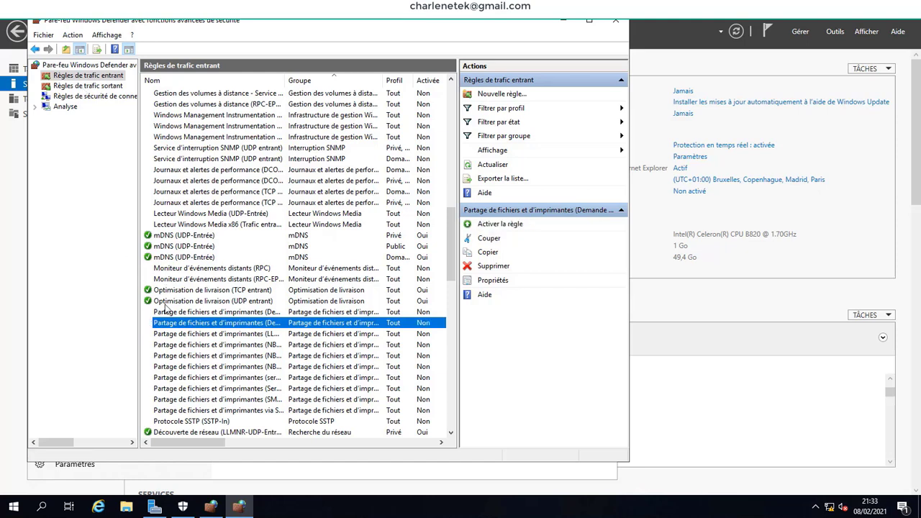
# - Browse the outbound firewall rules down to the file and printer sharing entries
pyautogui.click(90, 86)
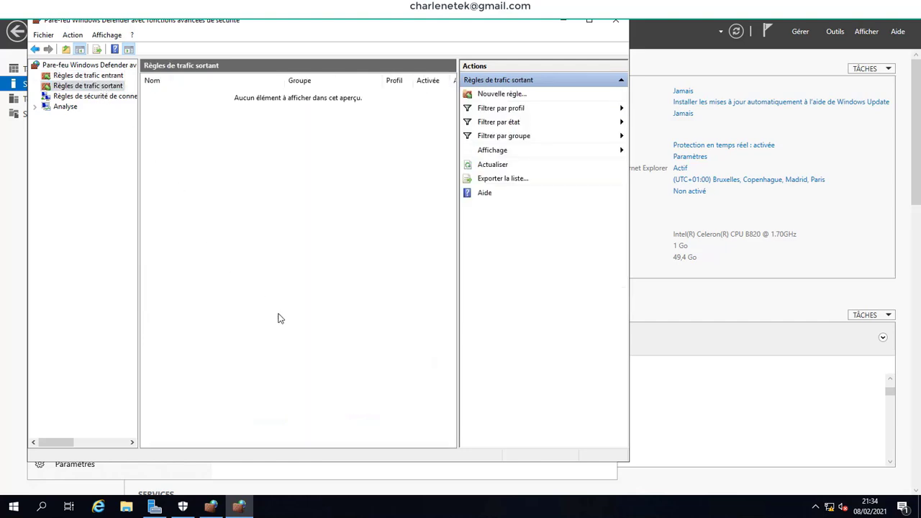
pyautogui.scroll(-2, 257, 313)
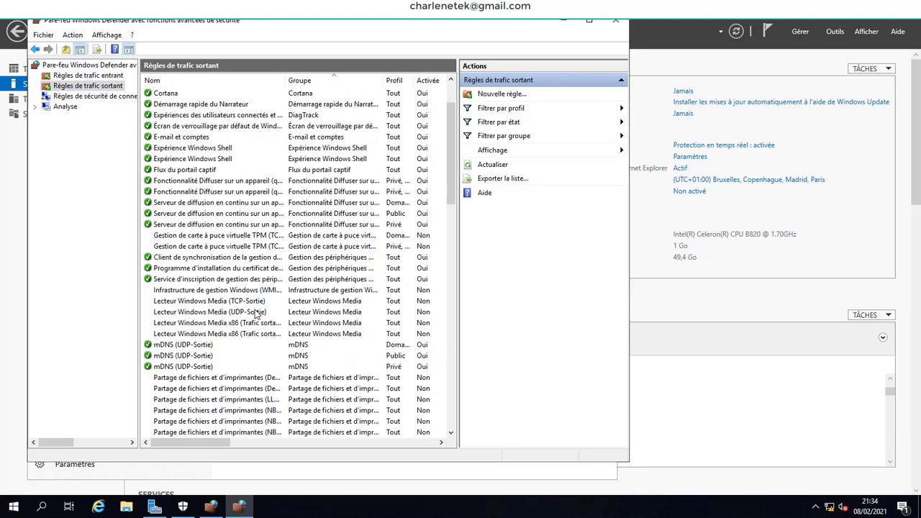
pyautogui.scroll(-2, 257, 313)
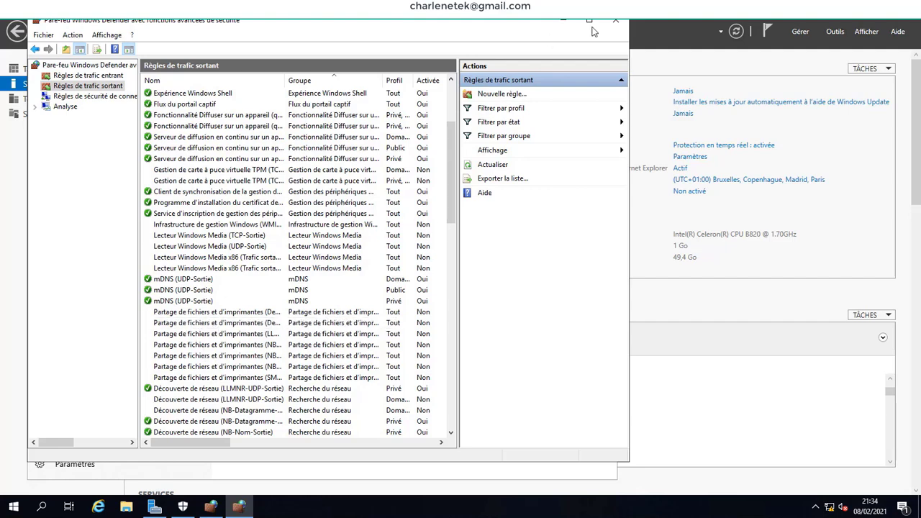
# - Close the firewall and Windows Security windows on the server and minimise the remote session
pyautogui.click(617, 25)
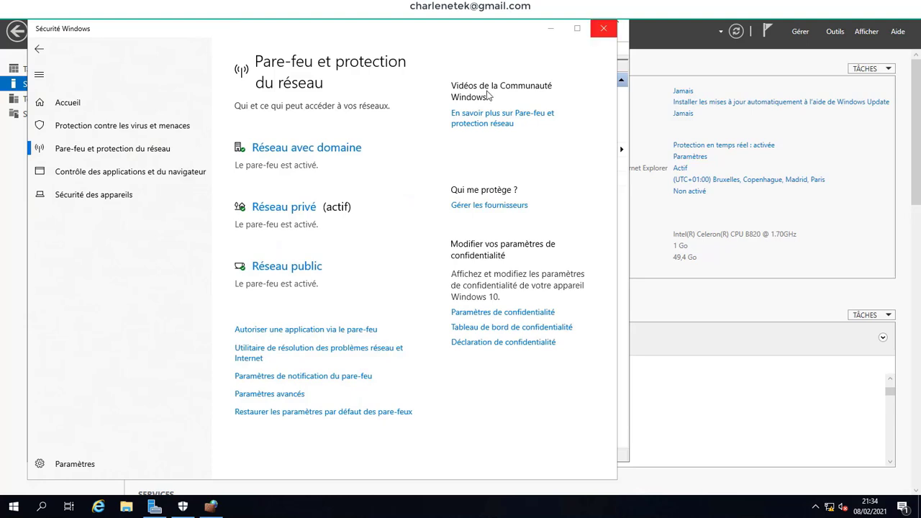
pyautogui.click(607, 29)
pyautogui.click(615, 22)
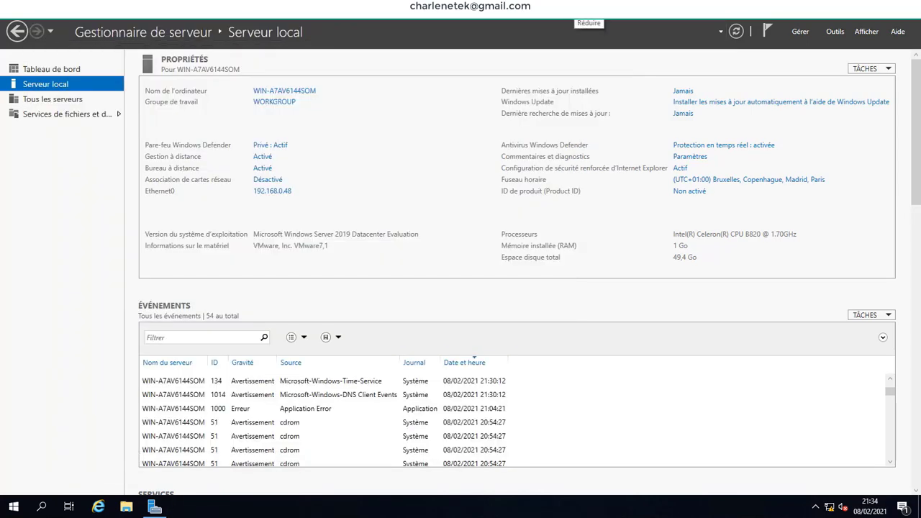
pyautogui.click(579, 8)
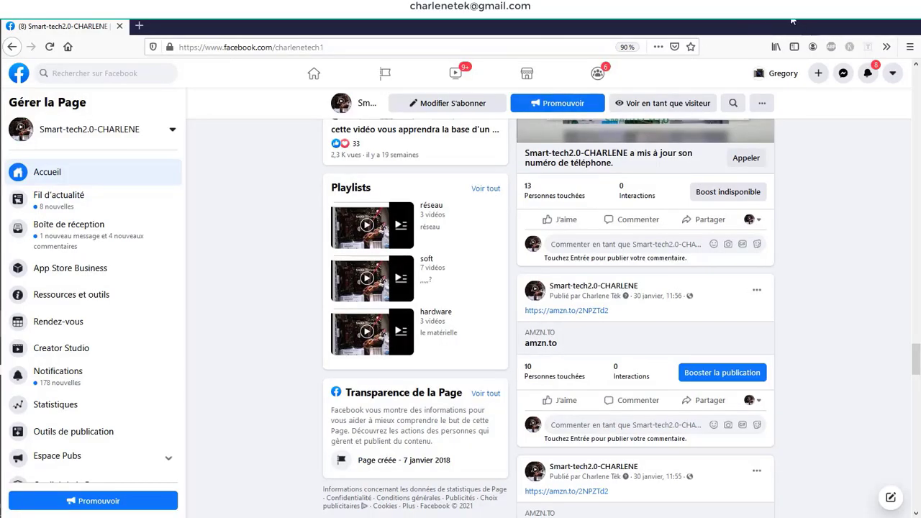
# - Open a command prompt on the local computer by running cmd
pyautogui.press('super+r')
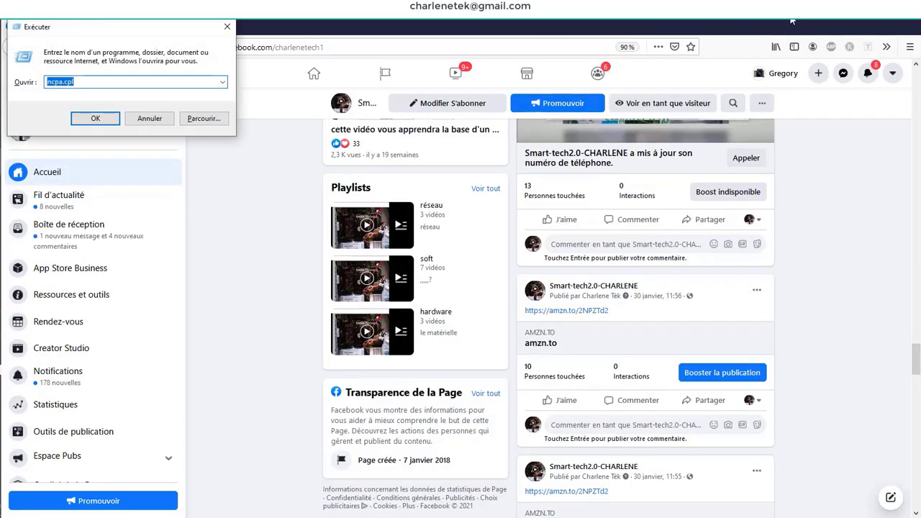
pyautogui.press('BackSpace')
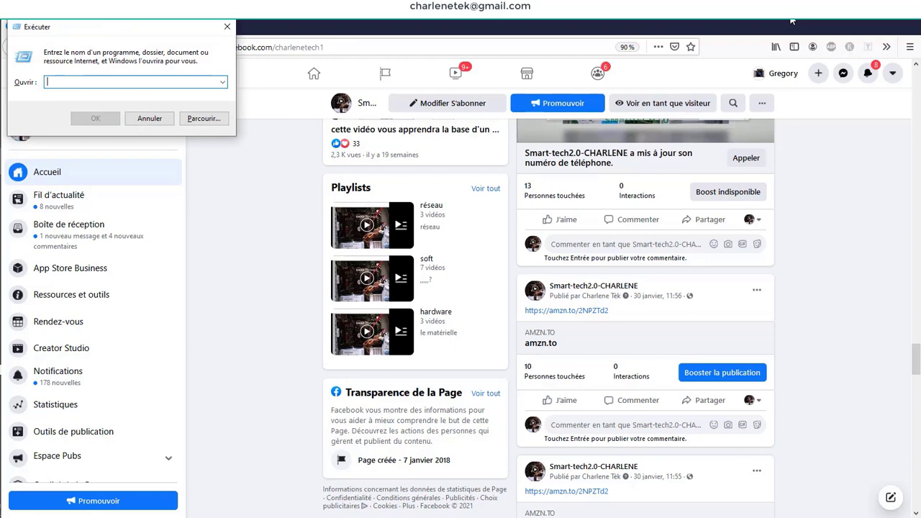
pyautogui.write('cmd')
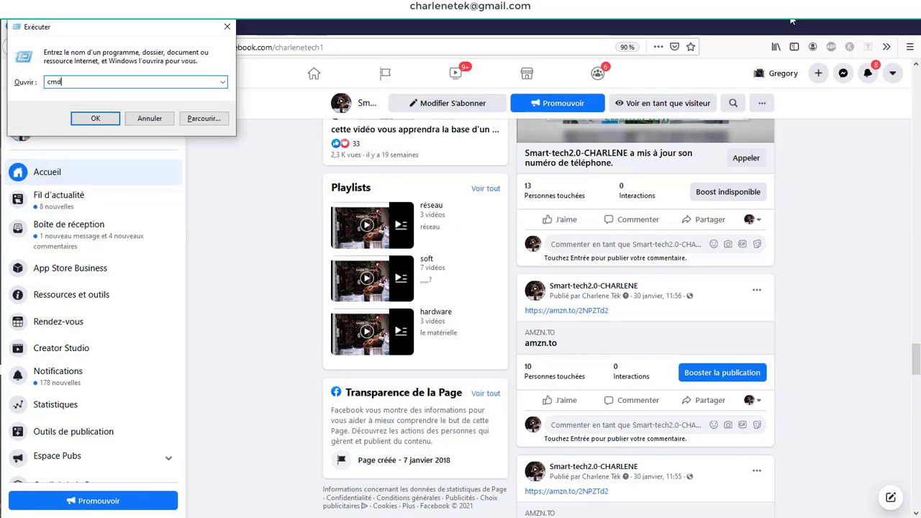
pyautogui.press('Return')
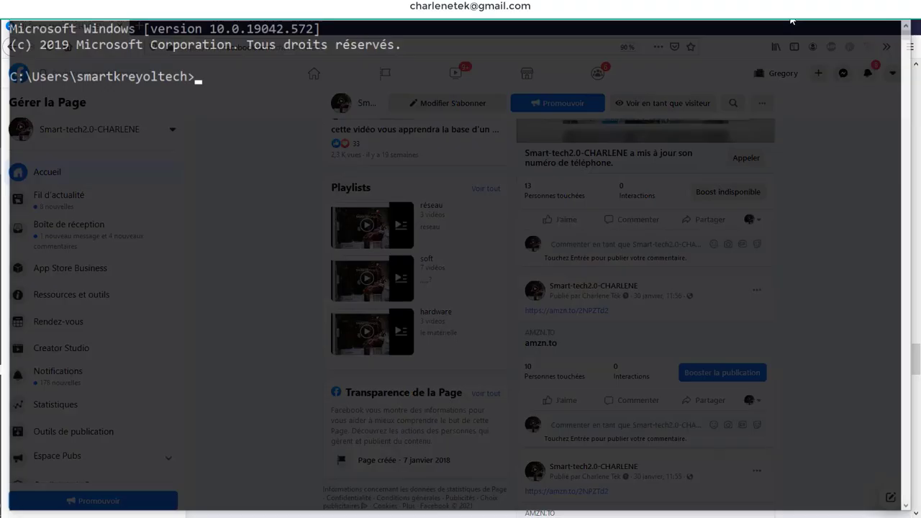
# - Ping the server at 192.168.0.48 from the local command prompt, correcting the misspelled command name
pyautogui.write('pinsg')
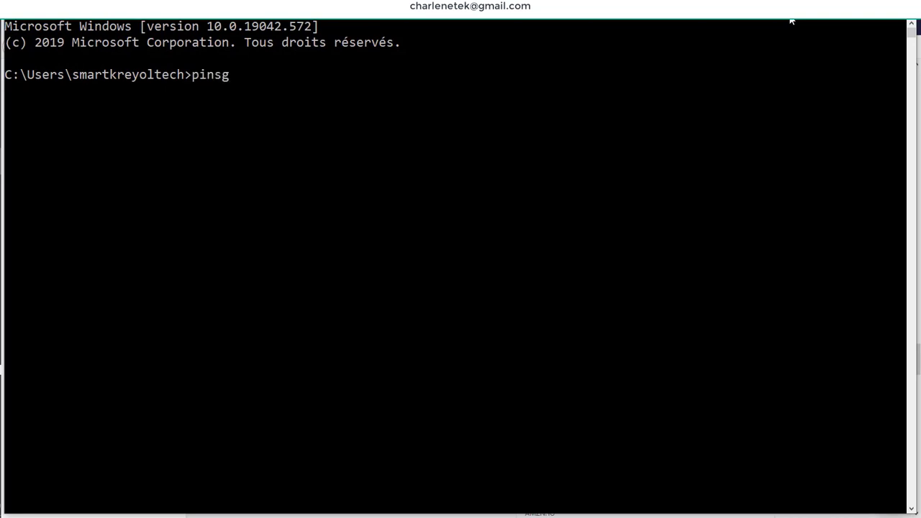
pyautogui.write(' 192.168.0.48')
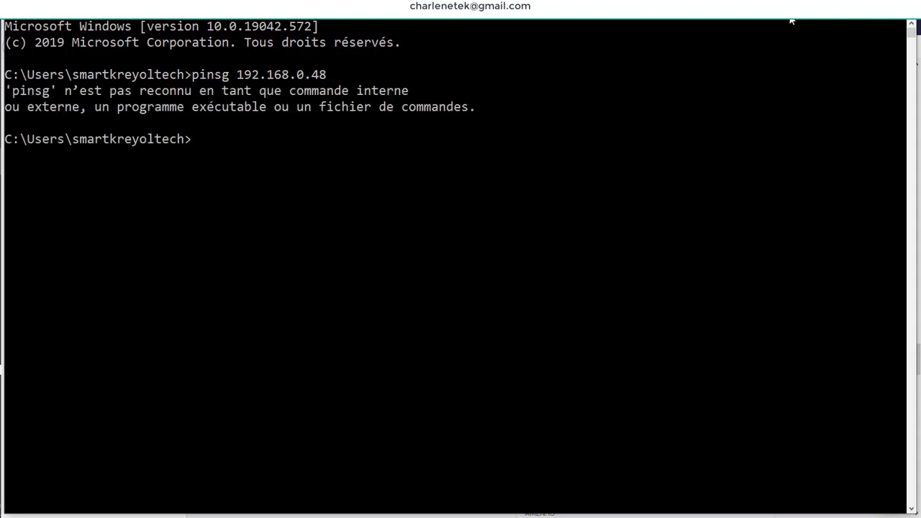
pyautogui.press('Up')
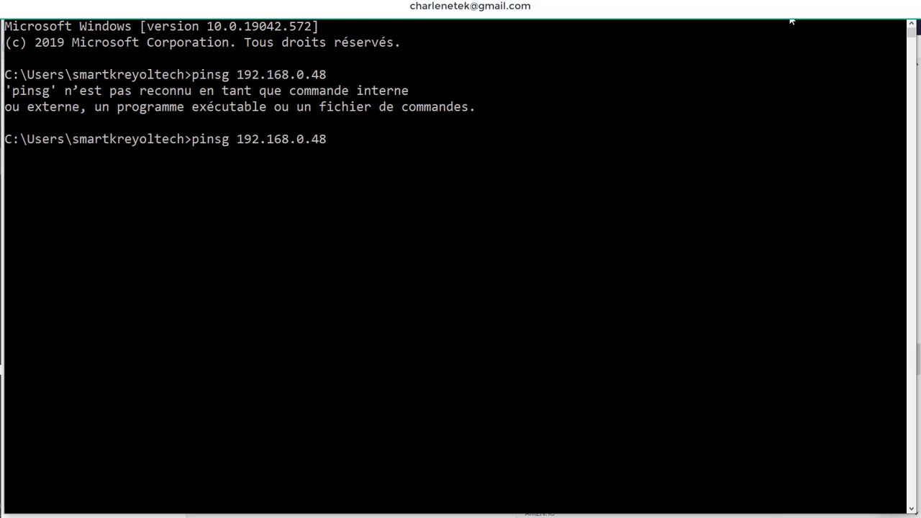
pyautogui.press('BackSpace')
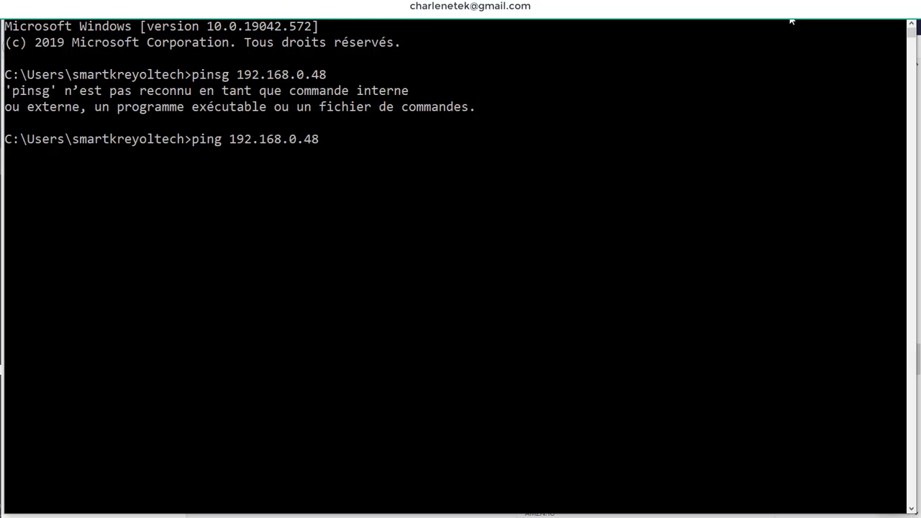
pyautogui.press('Return')
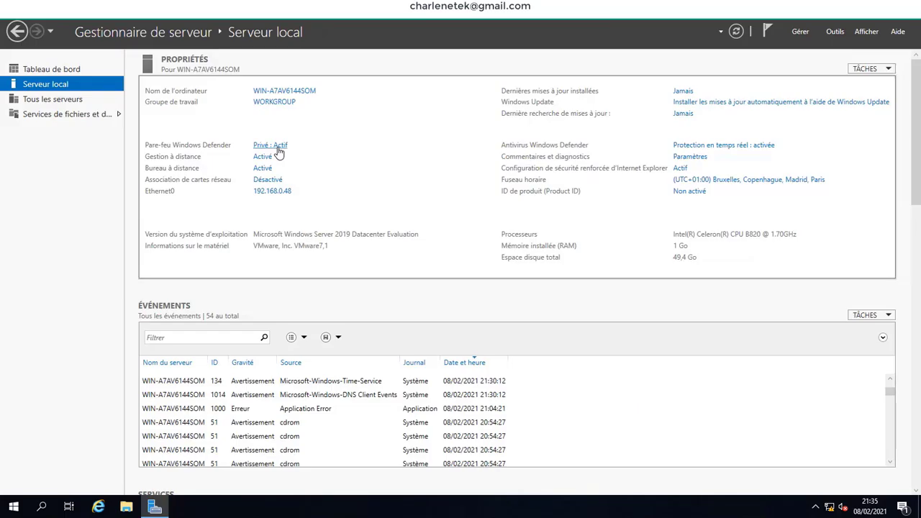
# - Open the advanced settings of the Windows Defender firewall on the remote server
pyautogui.click(277, 149)
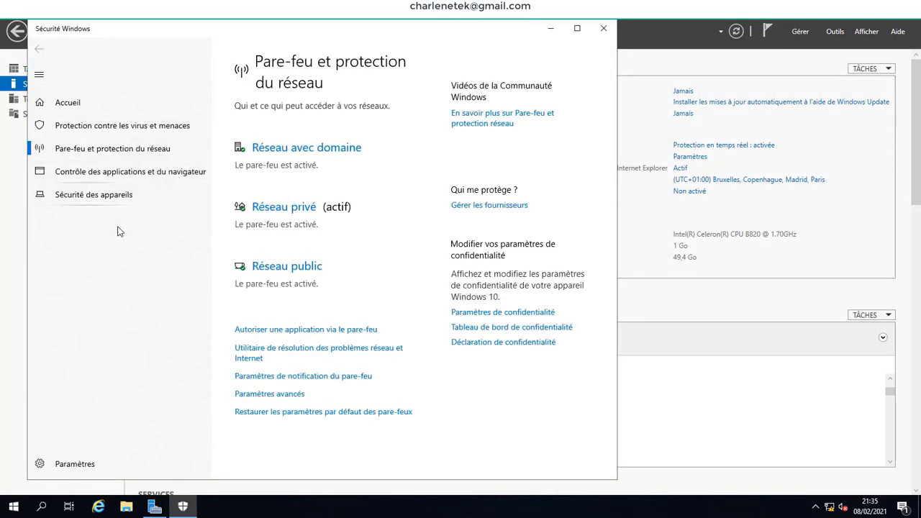
pyautogui.click(276, 395)
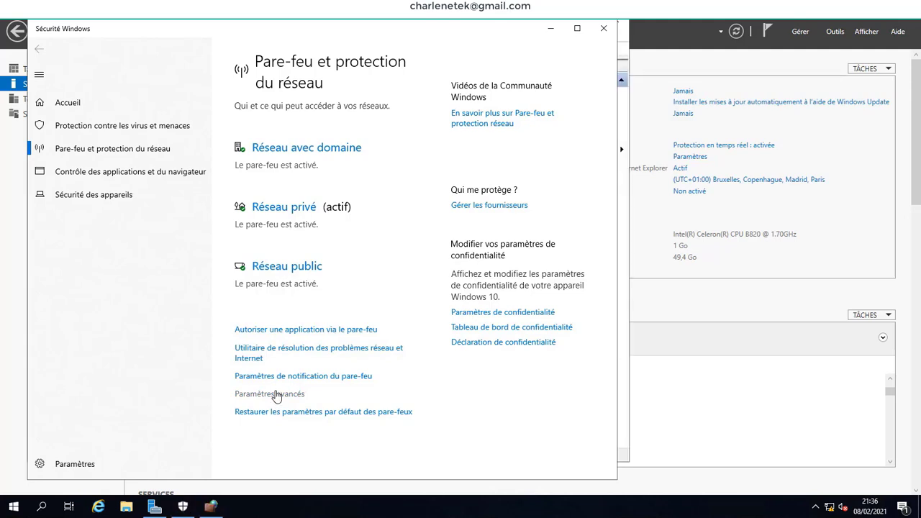
pyautogui.click(216, 507)
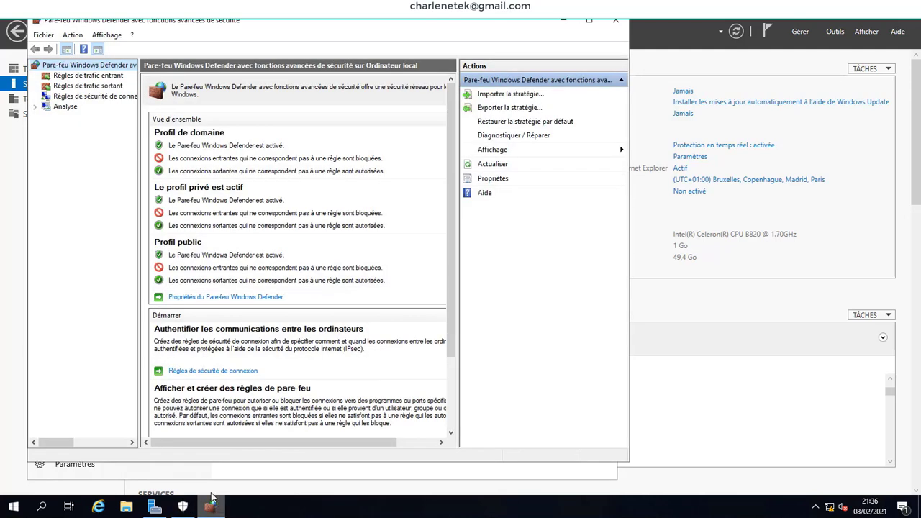
# - Enable the second "Partage de fichiers et d'imprimantes (Demande..." echo request rule among the inbound firewall rules
pyautogui.click(73, 77)
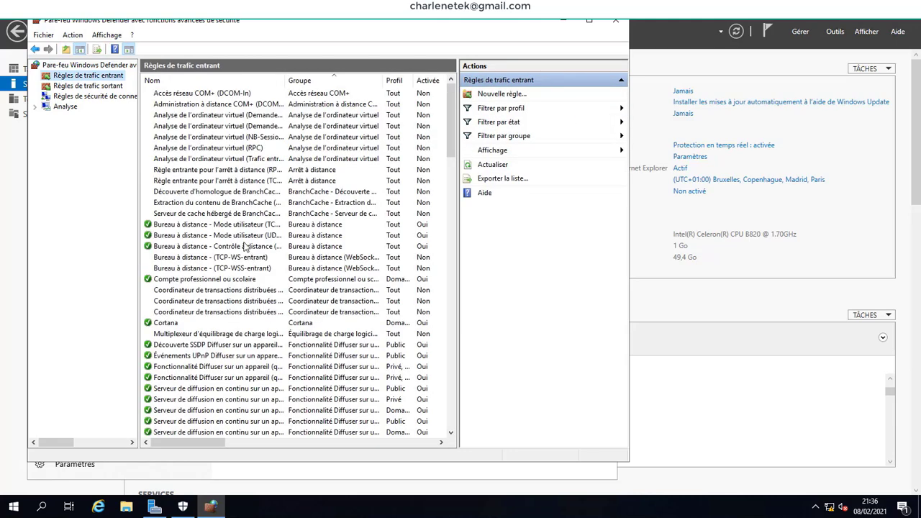
pyautogui.scroll(-2, 225, 314)
pyautogui.scroll(-5, 224, 314)
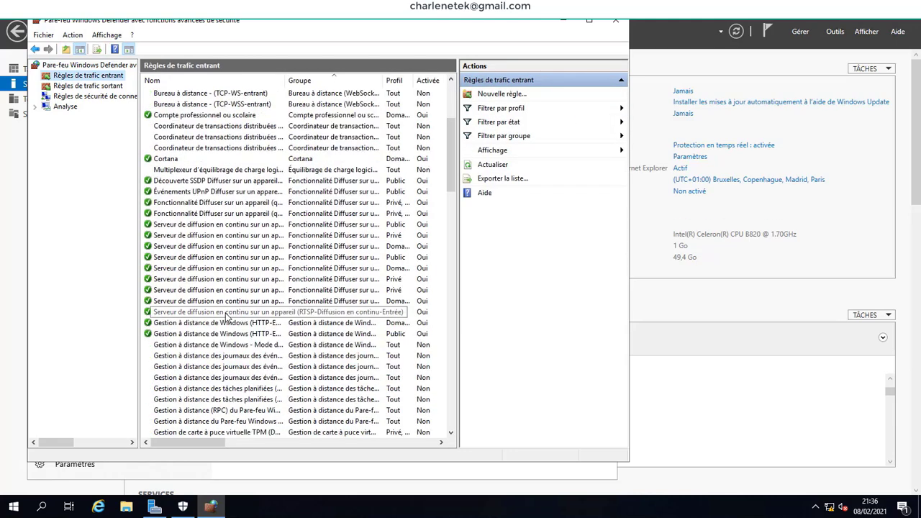
pyautogui.scroll(-6, 232, 329)
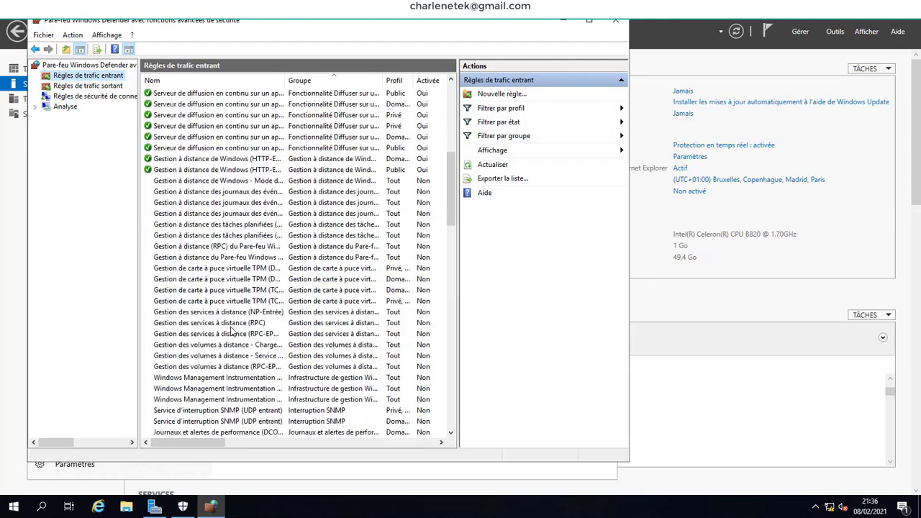
pyautogui.scroll(-5, 231, 328)
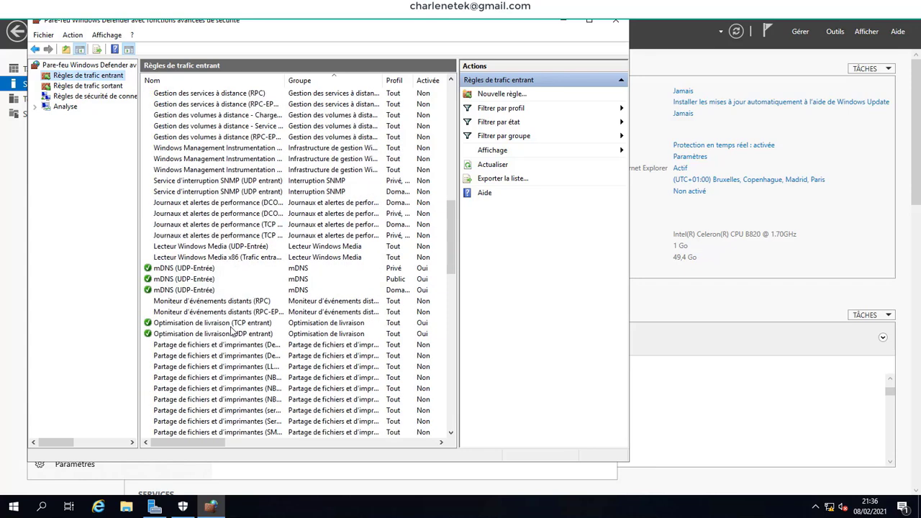
pyautogui.scroll(-1, 232, 329)
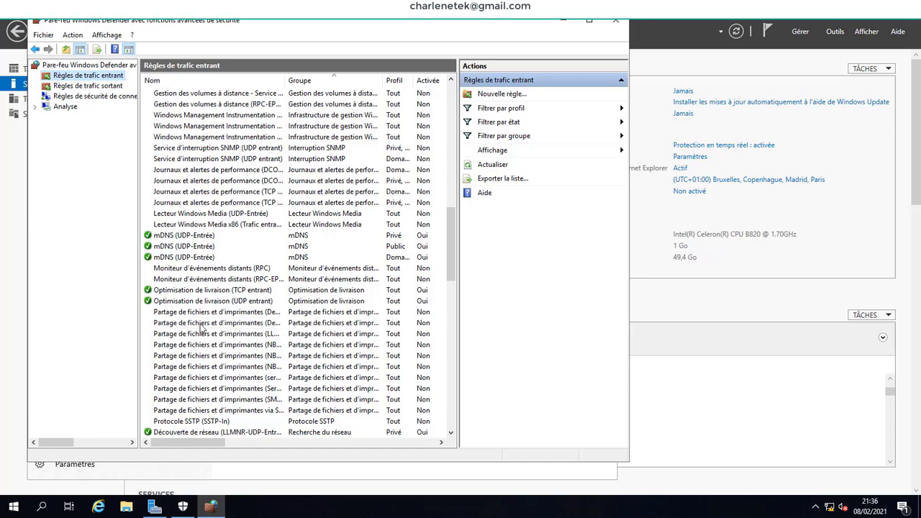
pyautogui.rightClick(174, 323)
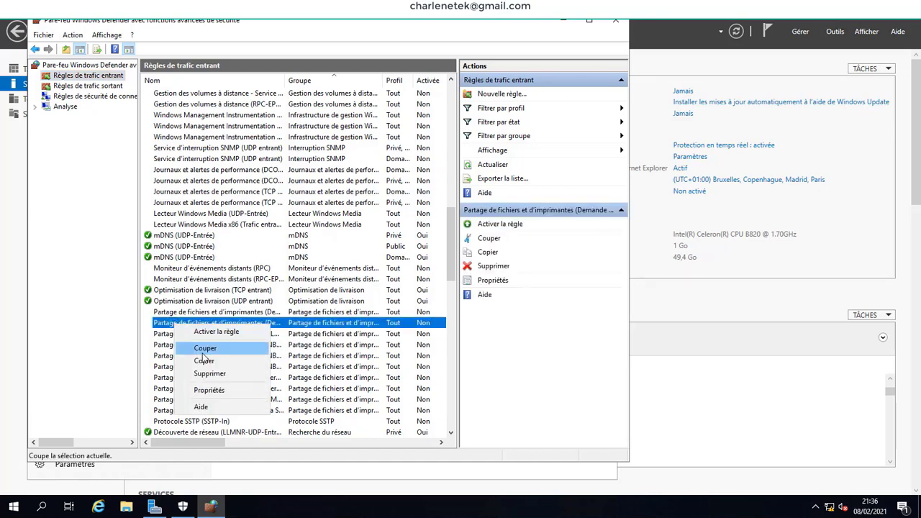
pyautogui.click(212, 332)
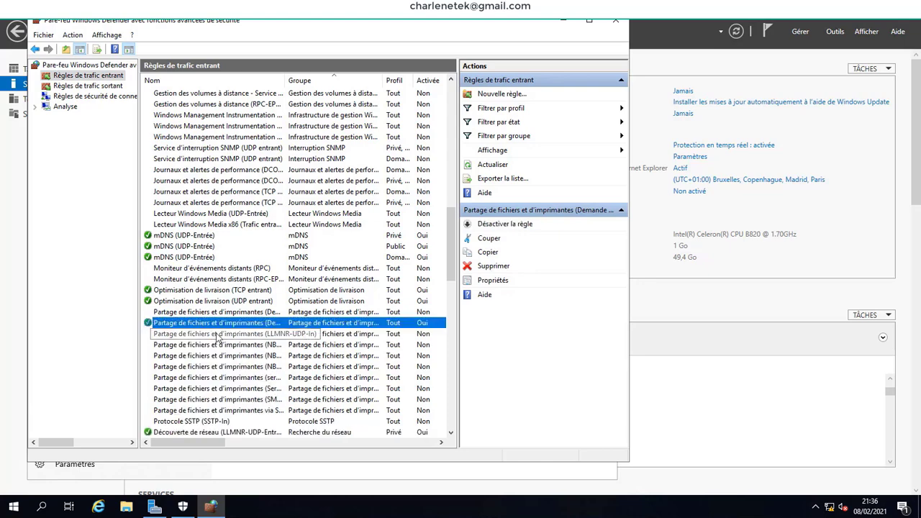
# - Enable the second "Partage de fichiers et d'imprimantes (Demande..." rule for outbound traffic and minimise the firewall and Windows Security windows
pyautogui.click(118, 87)
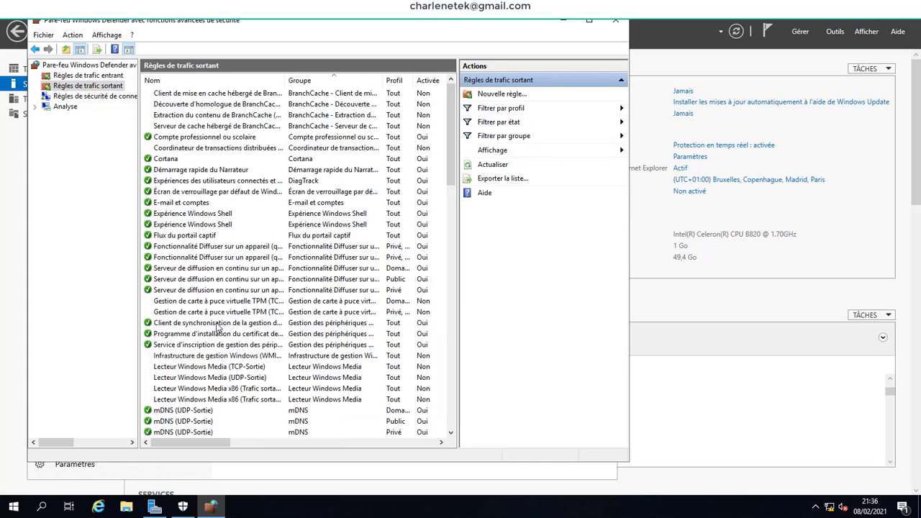
pyautogui.scroll(-2, 216, 323)
pyautogui.scroll(-1, 216, 324)
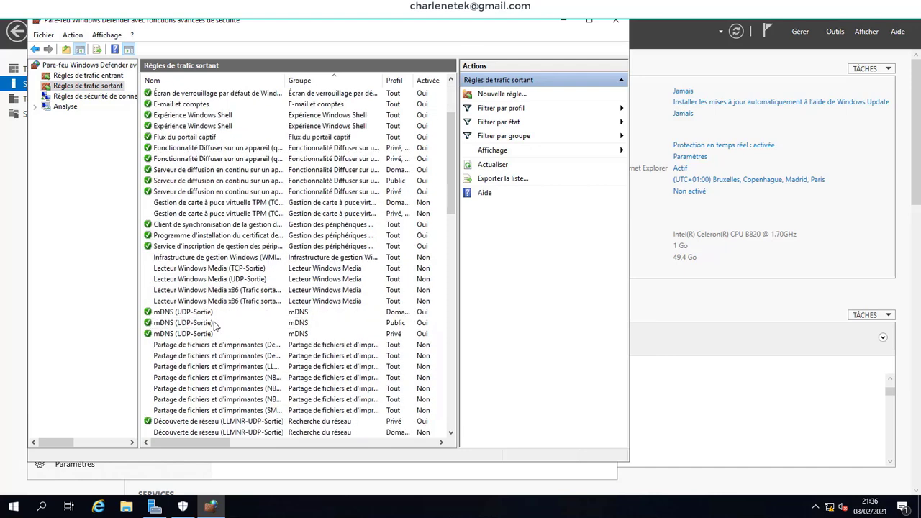
pyautogui.rightClick(192, 362)
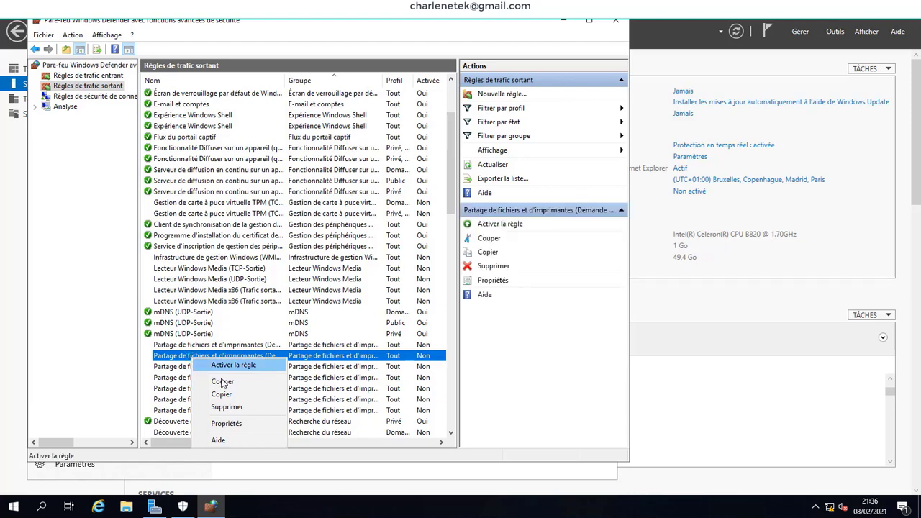
pyautogui.click(227, 369)
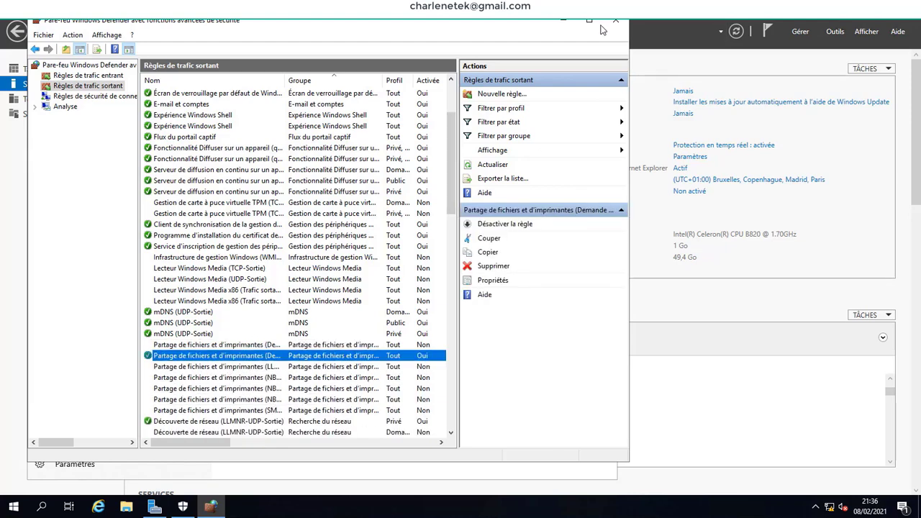
pyautogui.click(563, 22)
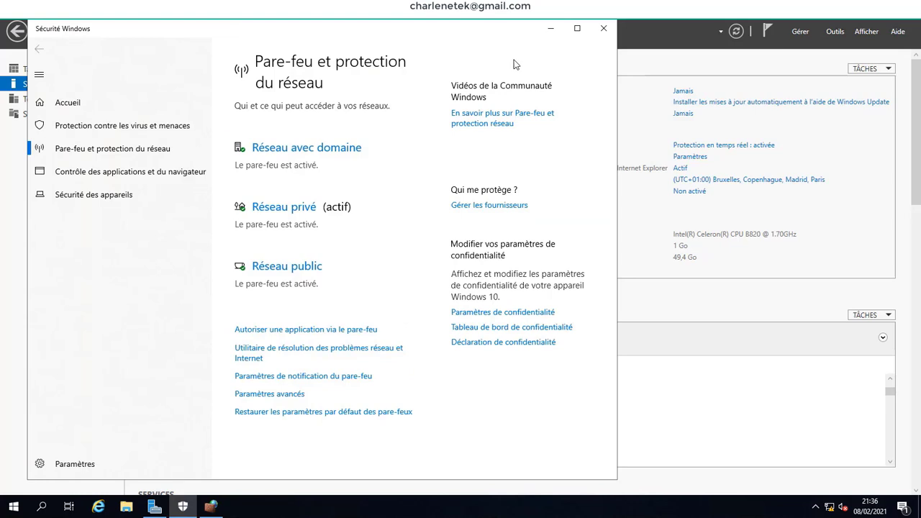
pyautogui.click(555, 33)
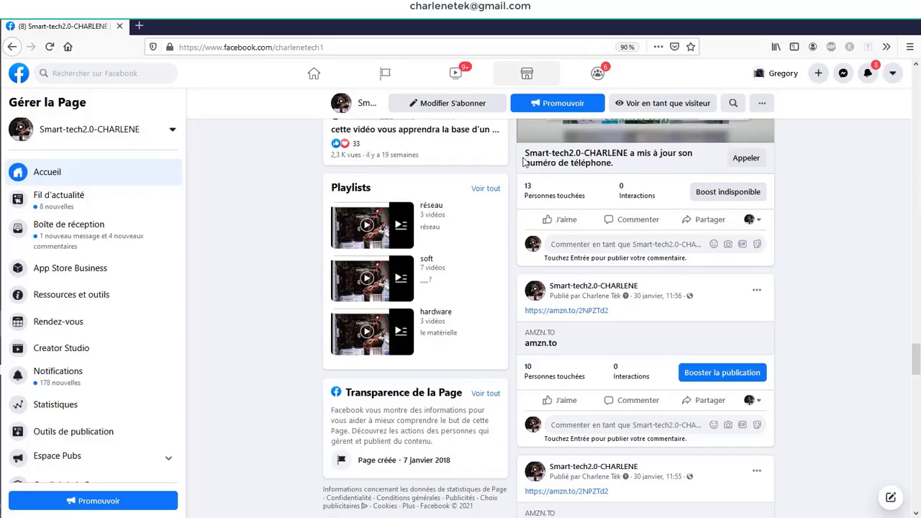
# - Open a command prompt on the local computer with cmd and ping the server at 192.168.0.48, repeating the ping once
pyautogui.moveTo(1, 239)
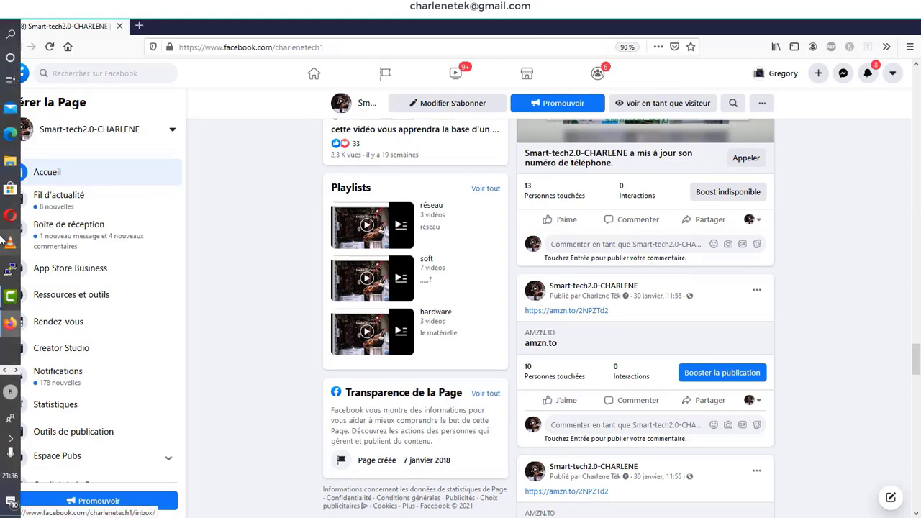
pyautogui.press('super+r')
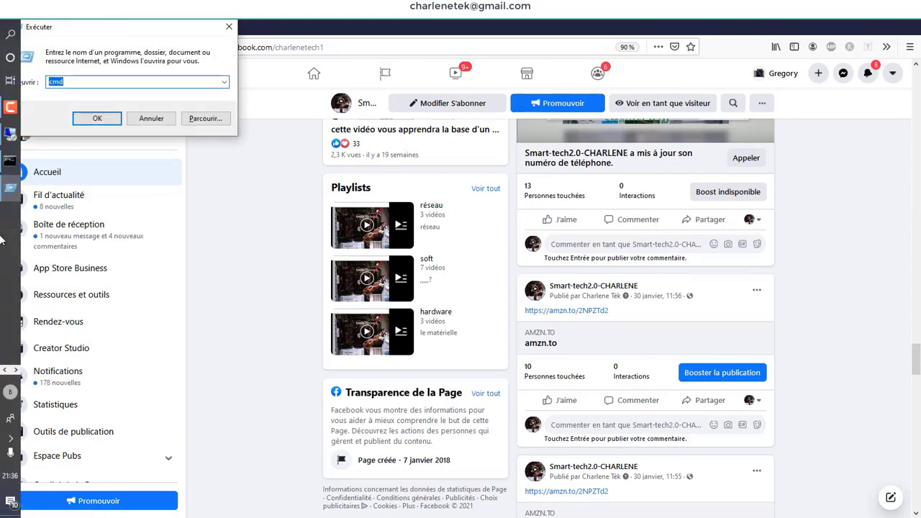
pyautogui.press('Return')
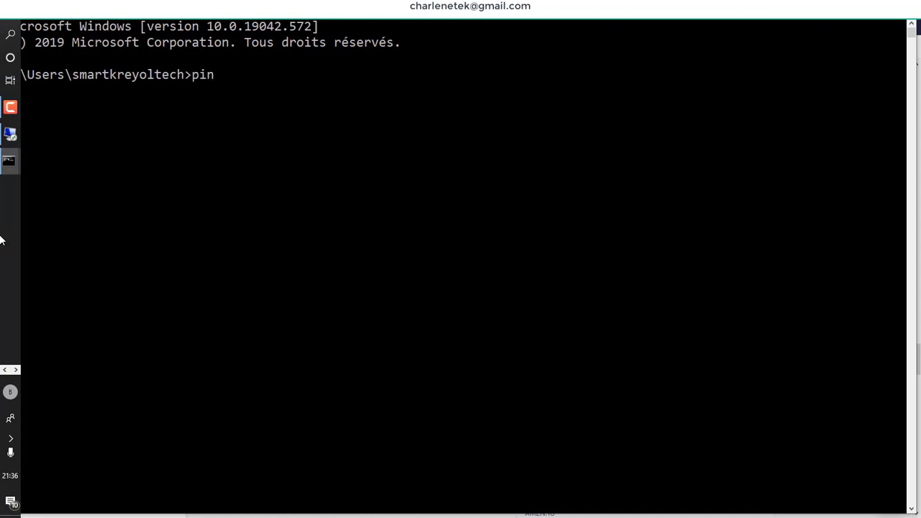
pyautogui.write('ping 192.168.0.')
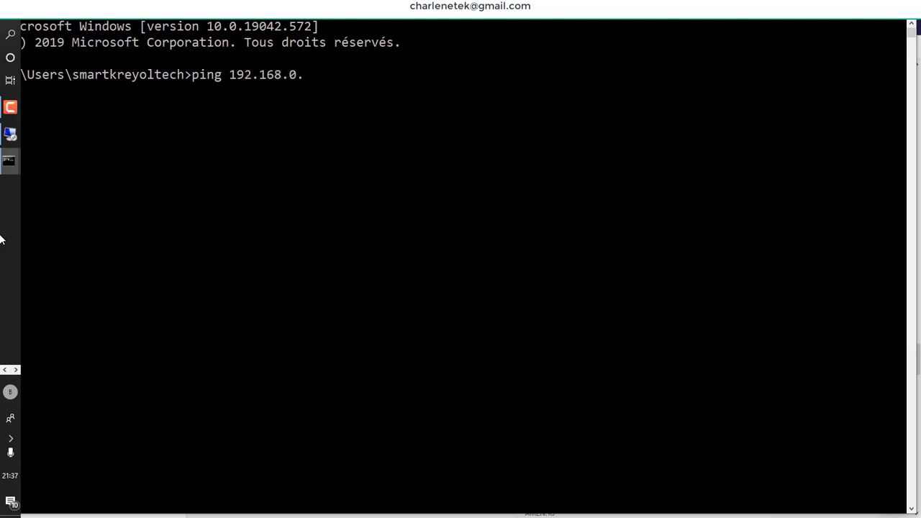
pyautogui.write('46')
pyautogui.press('Return')
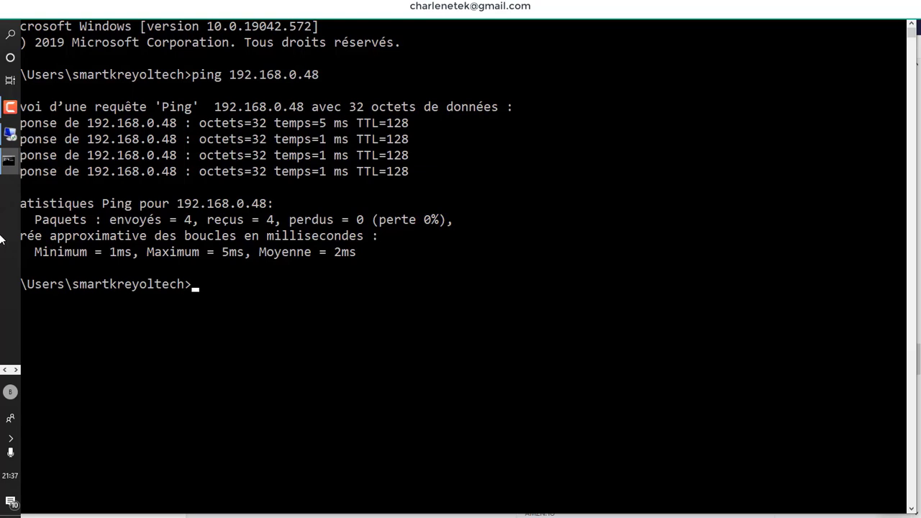
pyautogui.press('Up')
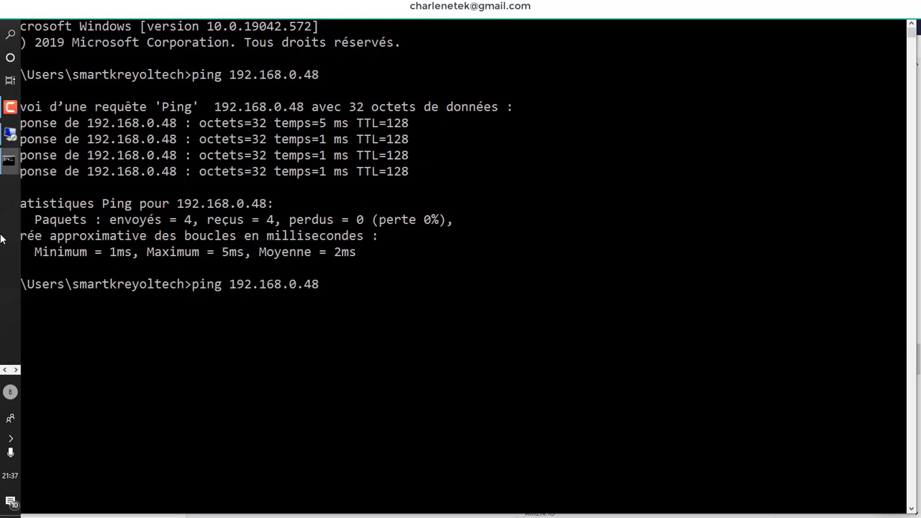
pyautogui.press('Return')
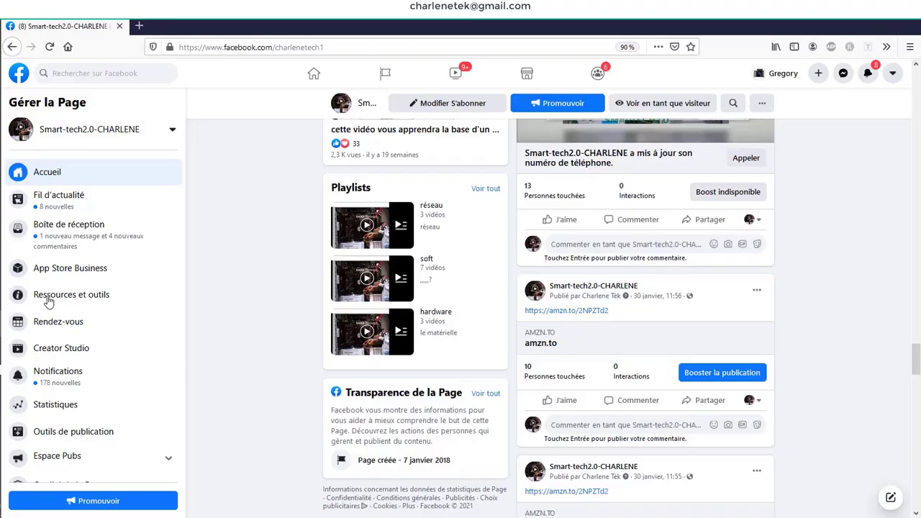
# - Switch back to the remote server session and open Internet Explorer, accepting its recommended security settings
pyautogui.moveTo(2, 247)
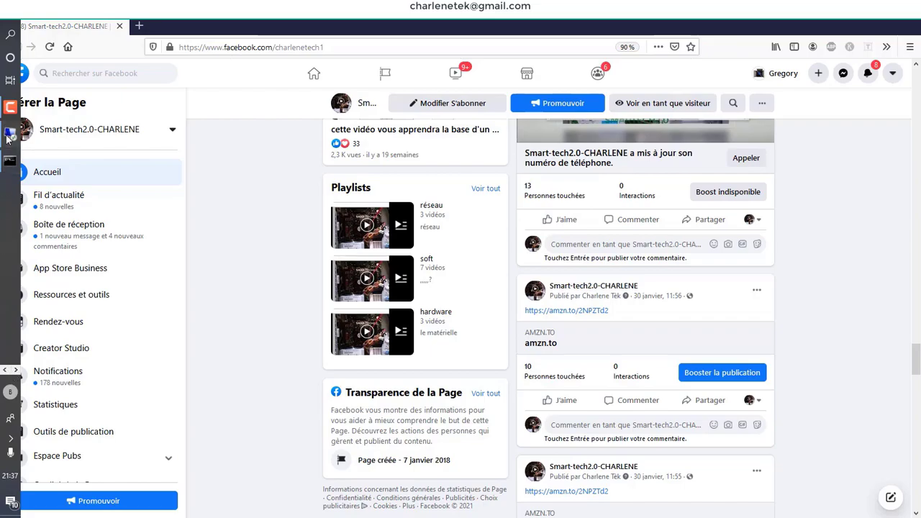
pyautogui.click(10, 160)
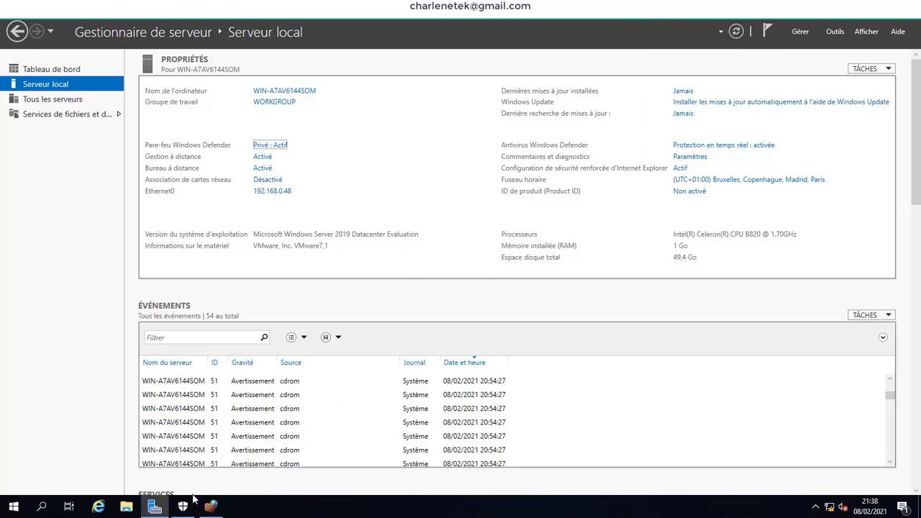
pyautogui.click(98, 508)
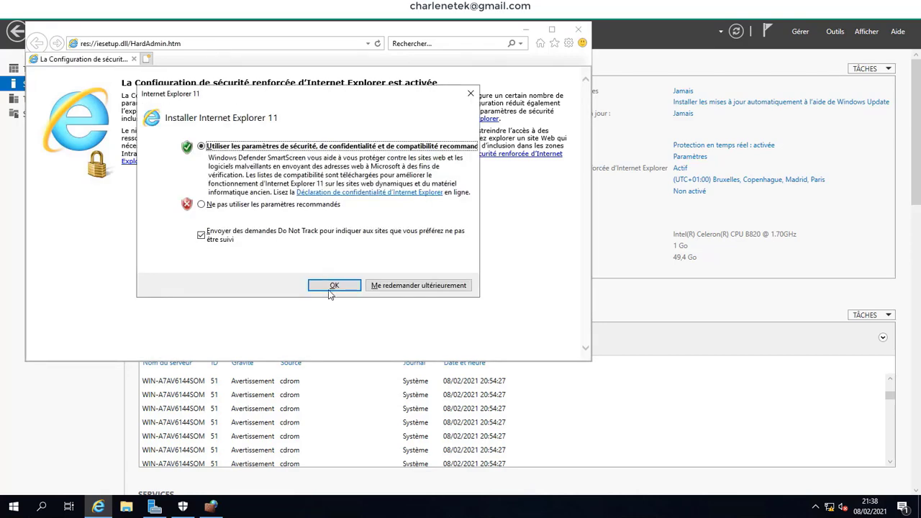
pyautogui.click(333, 286)
# - Search for google from Internet Explorer's address bar, accepting the secure connection alert and closing the blocked content message
pyautogui.click(267, 94)
pyautogui.write('googl')
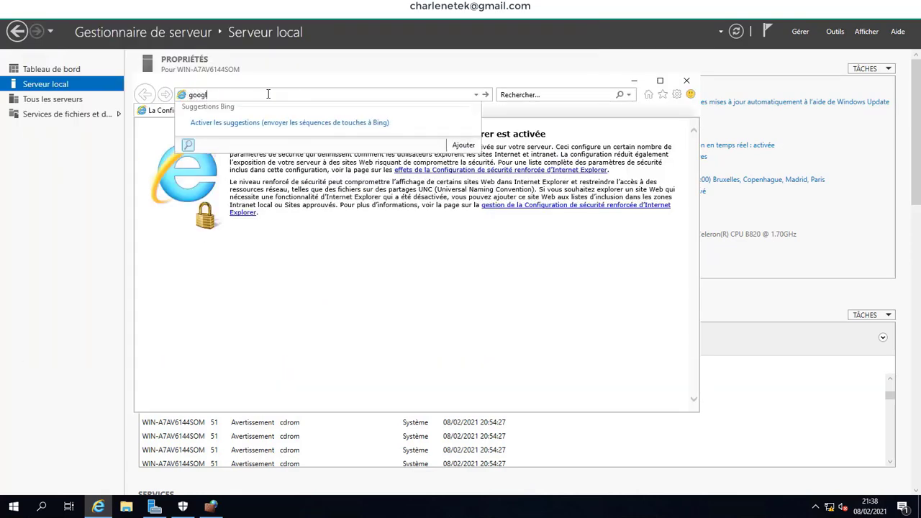
pyautogui.write('e')
pyautogui.press('Return')
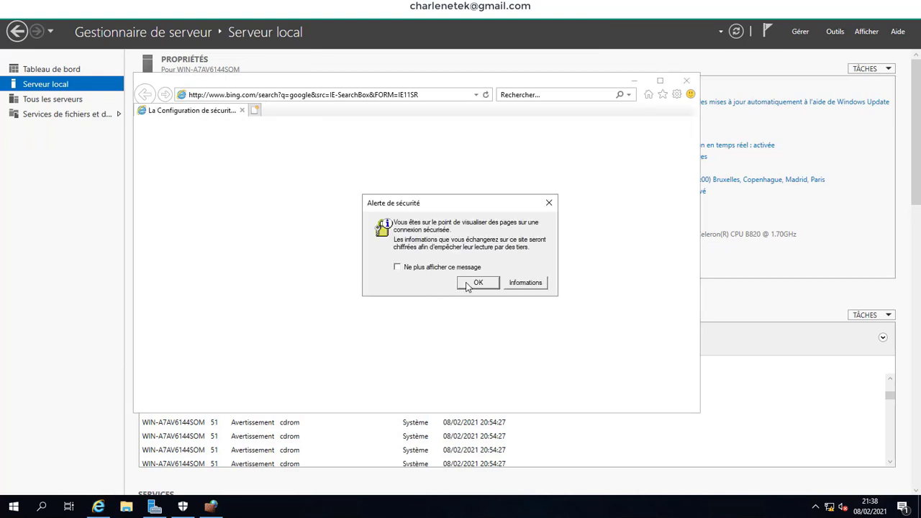
pyautogui.click(468, 283)
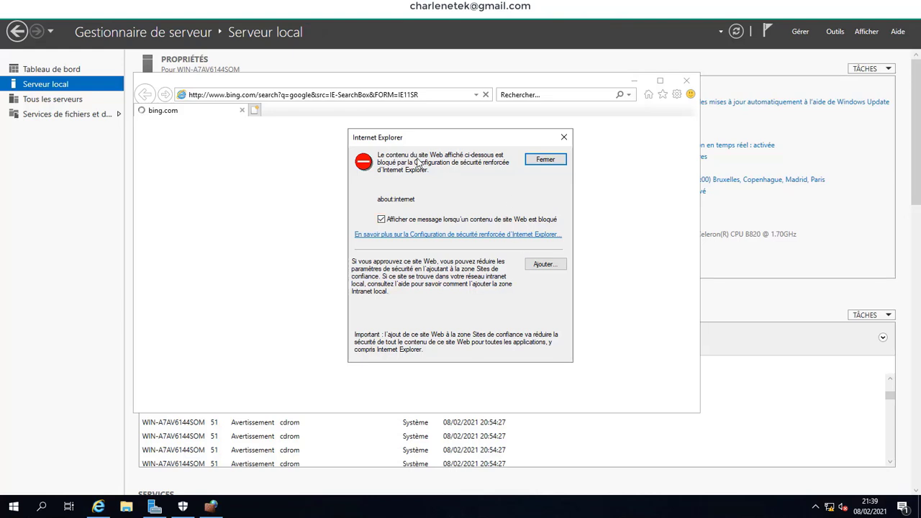
pyautogui.click(544, 160)
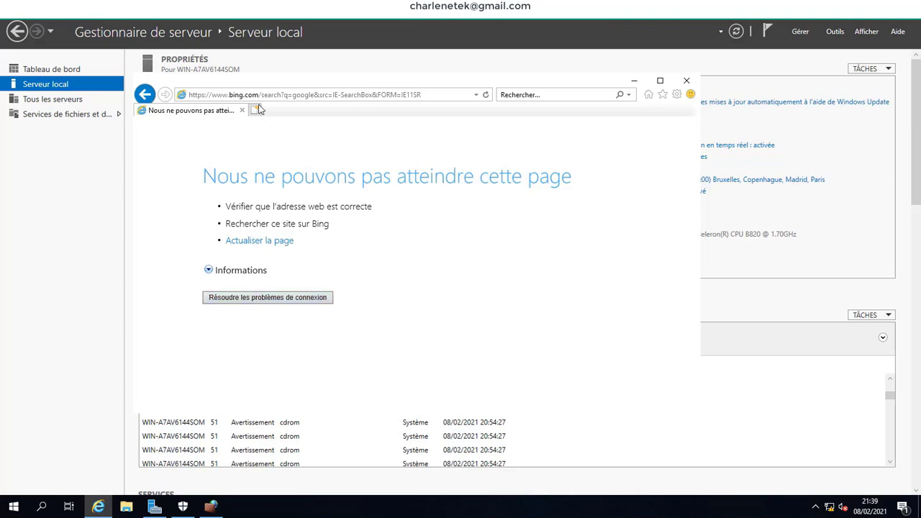
# - Retry the google search, agree to continue over the unsecured connection and dismiss the blocked content message
pyautogui.click(331, 95)
pyautogui.write('google')
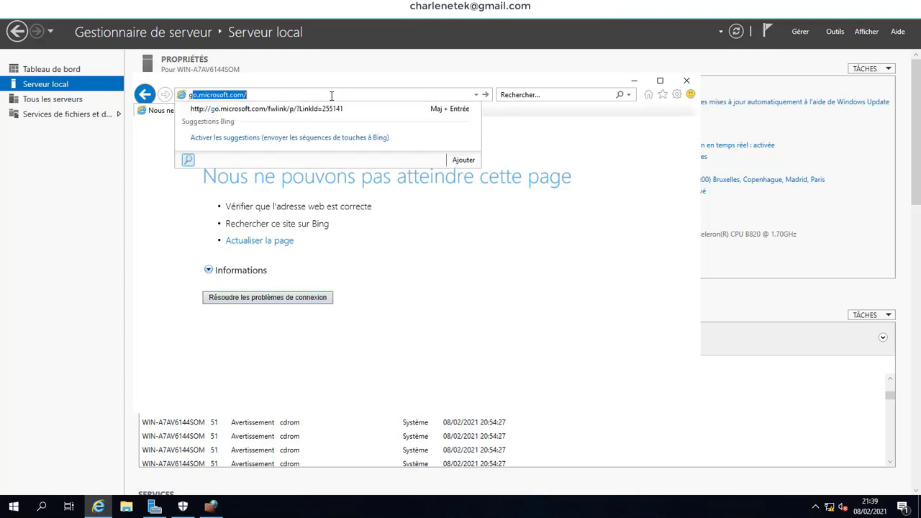
pyautogui.press('Return')
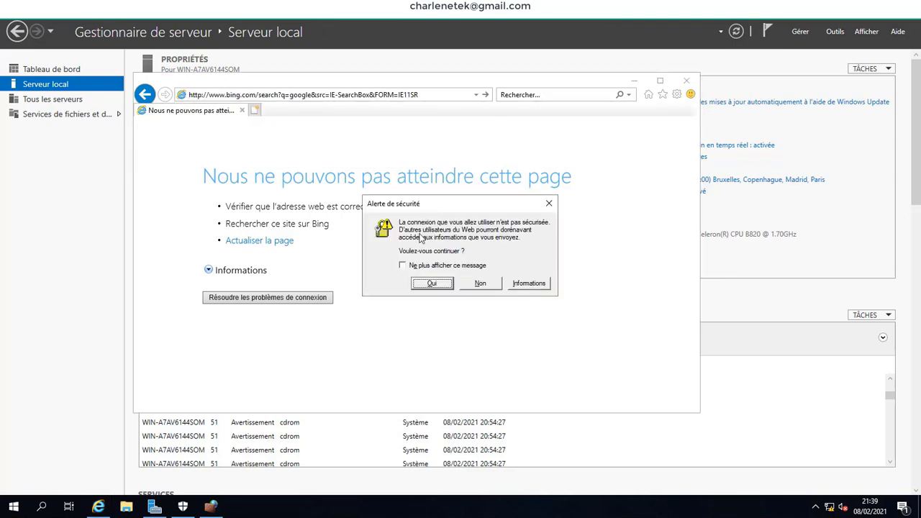
pyautogui.click(431, 282)
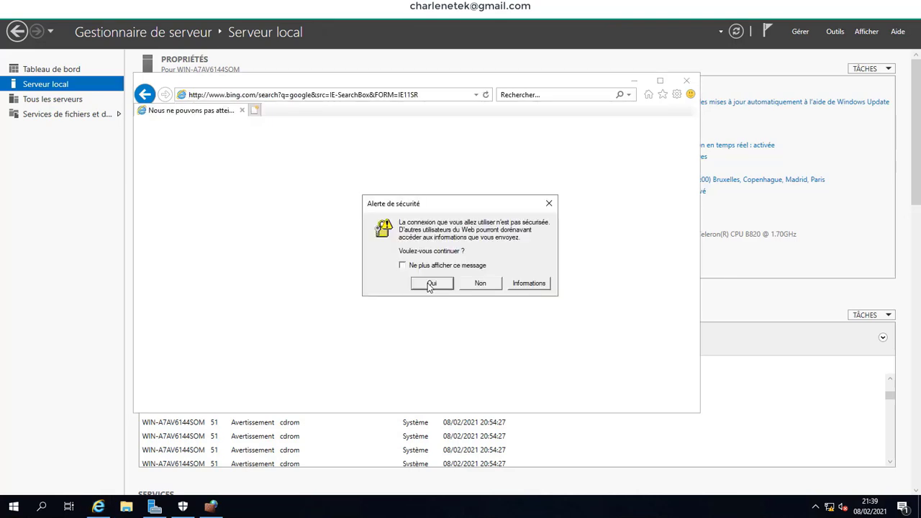
pyautogui.click(431, 283)
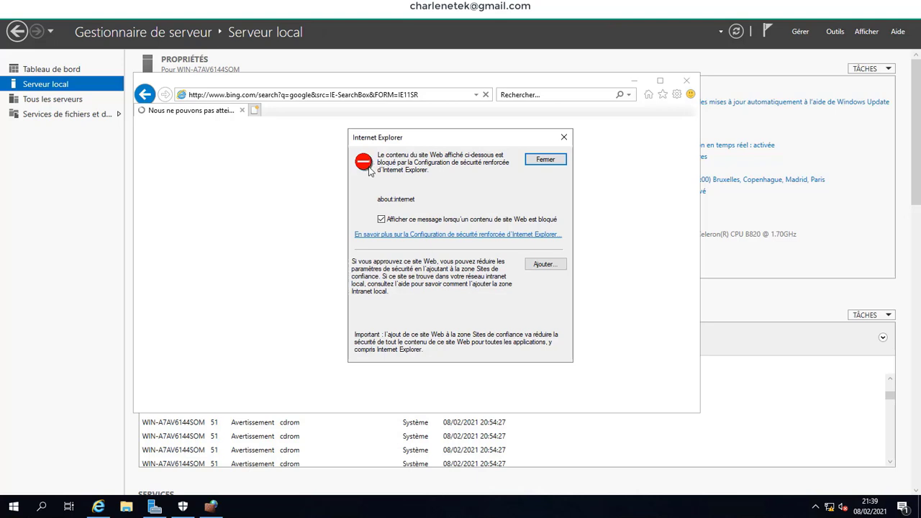
pyautogui.click(563, 136)
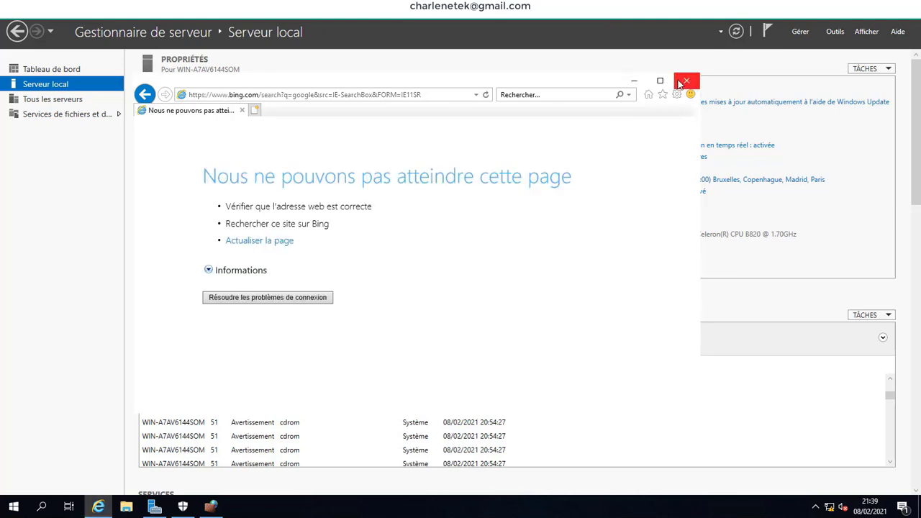
# - Close Internet Explorer, disable its enhanced security configuration for both administrators and users, and refresh the local server properties
pyautogui.click(685, 80)
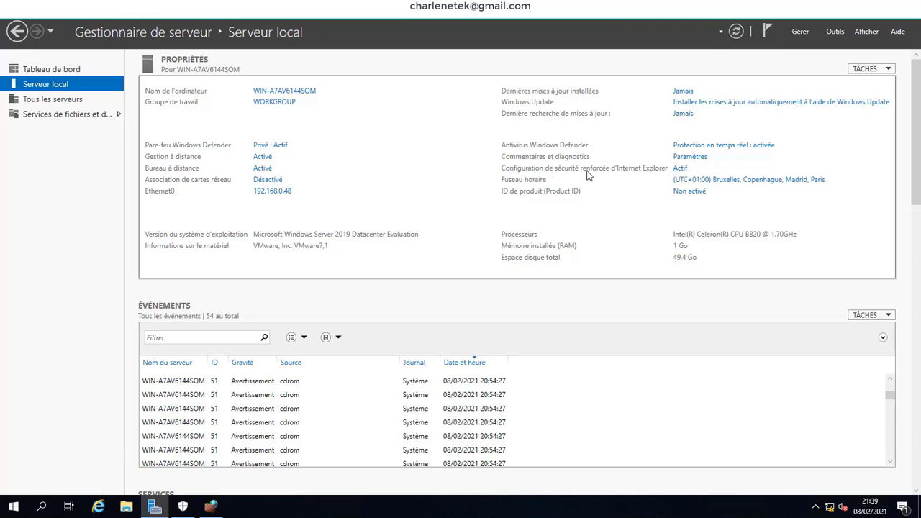
pyautogui.click(678, 172)
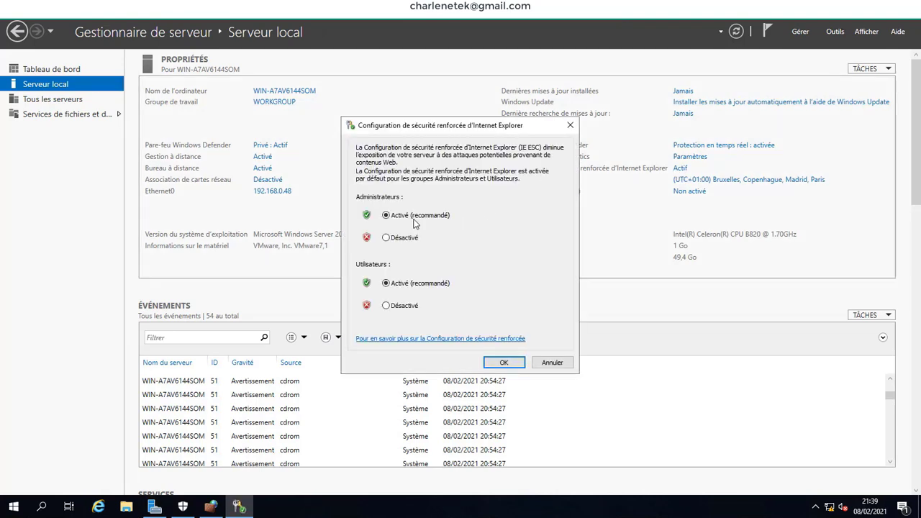
pyautogui.click(386, 239)
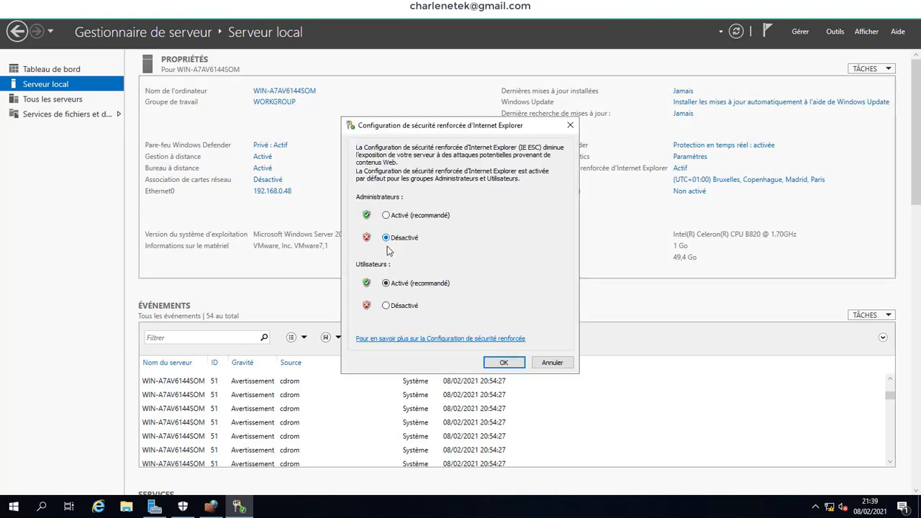
pyautogui.click(387, 306)
pyautogui.click(506, 362)
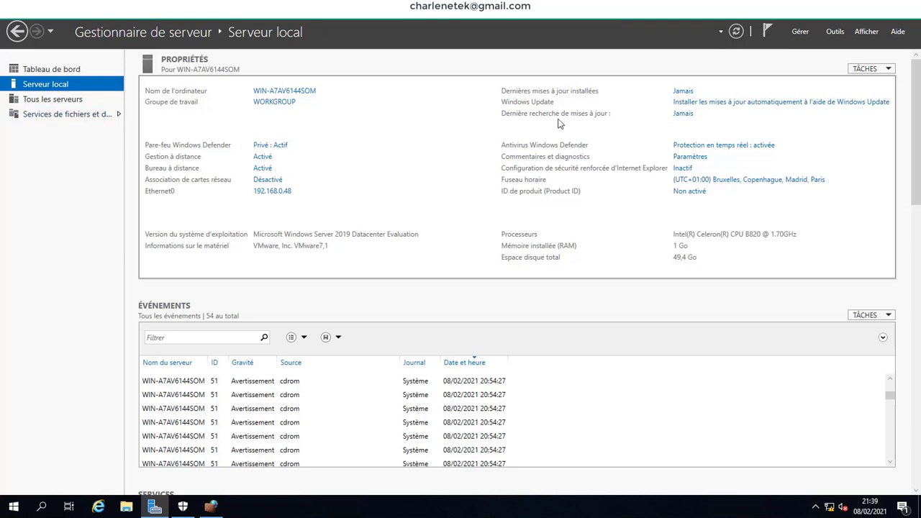
pyautogui.click(736, 33)
# - Open the computer name change settings from the server's system properties and enter dc1 as the new computer name
pyautogui.click(258, 94)
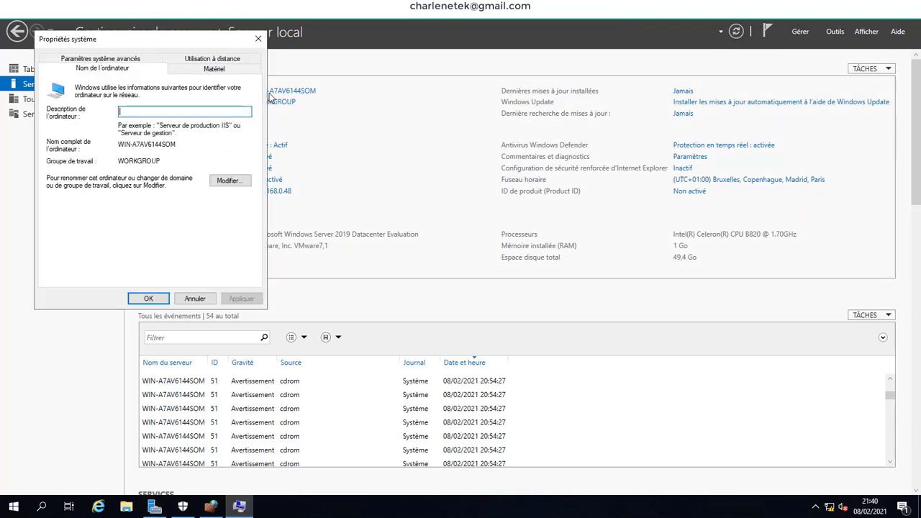
pyautogui.moveTo(167, 45); pyautogui.dragTo(377, 78)
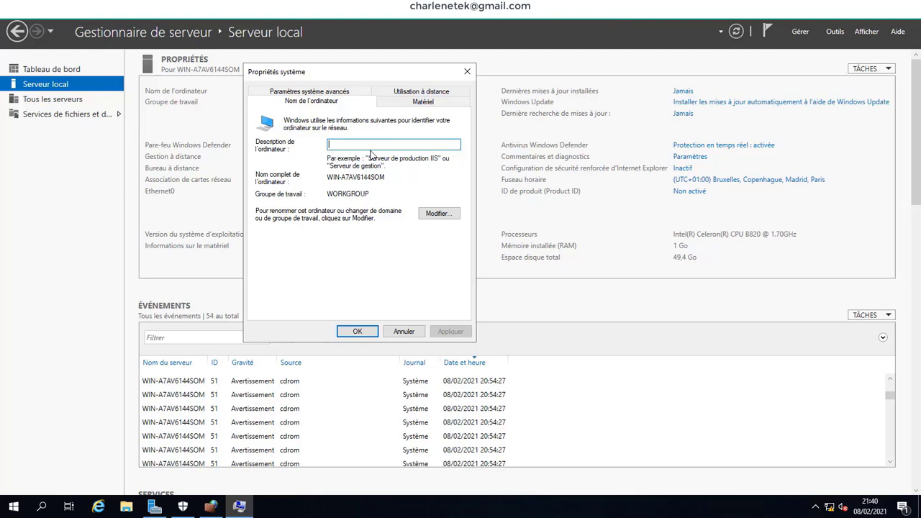
pyautogui.click(434, 215)
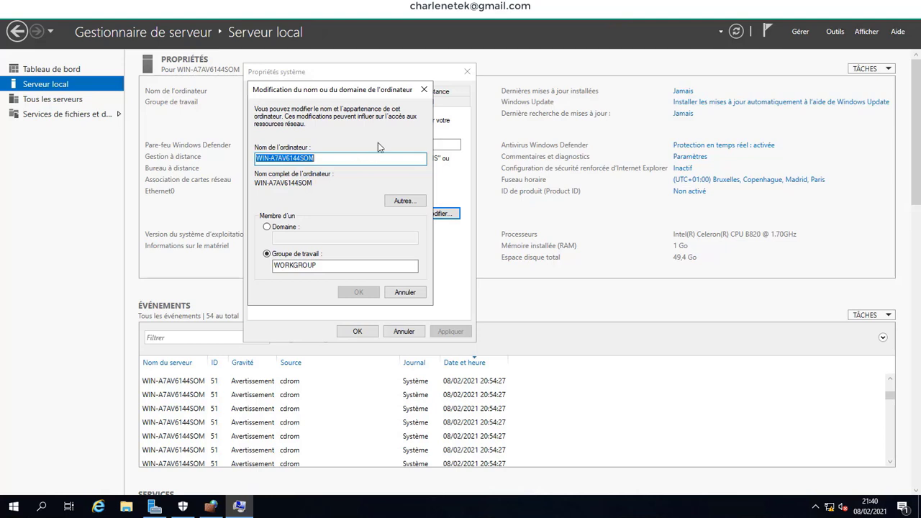
pyautogui.press('BackSpace')
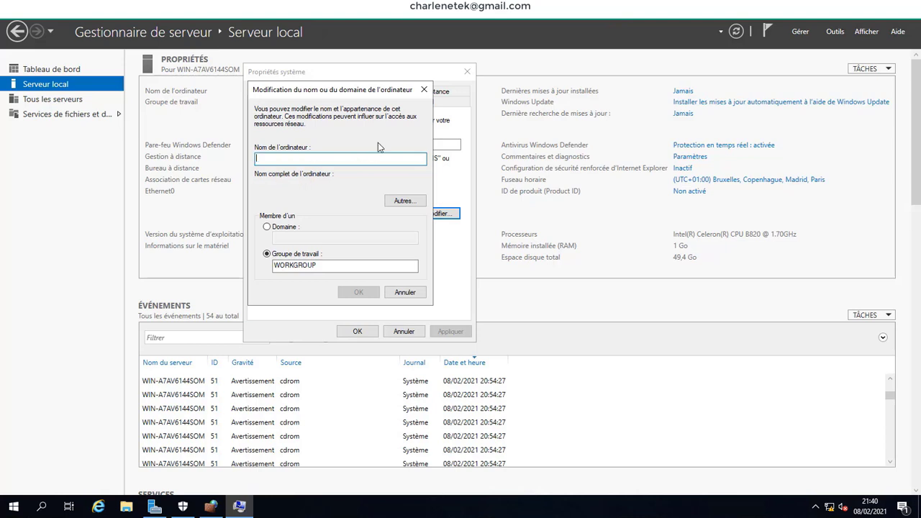
pyautogui.write('dc')
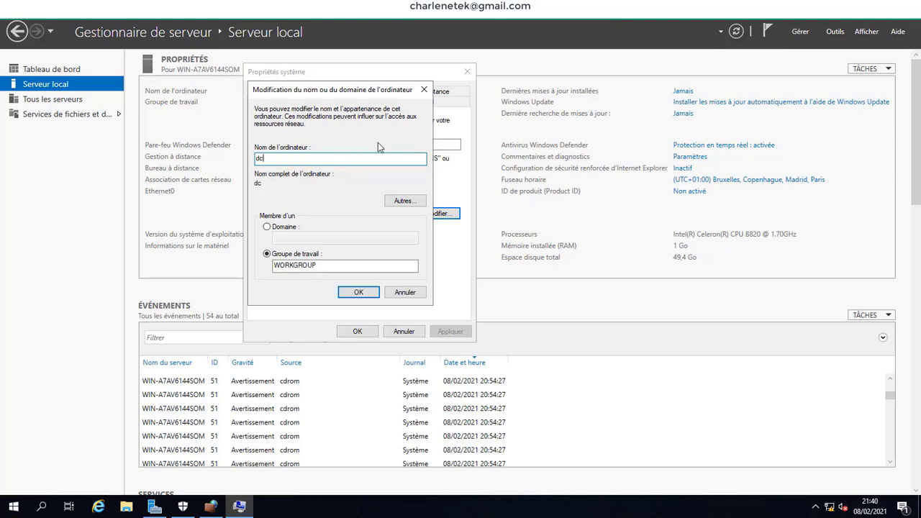
pyautogui.write('1')
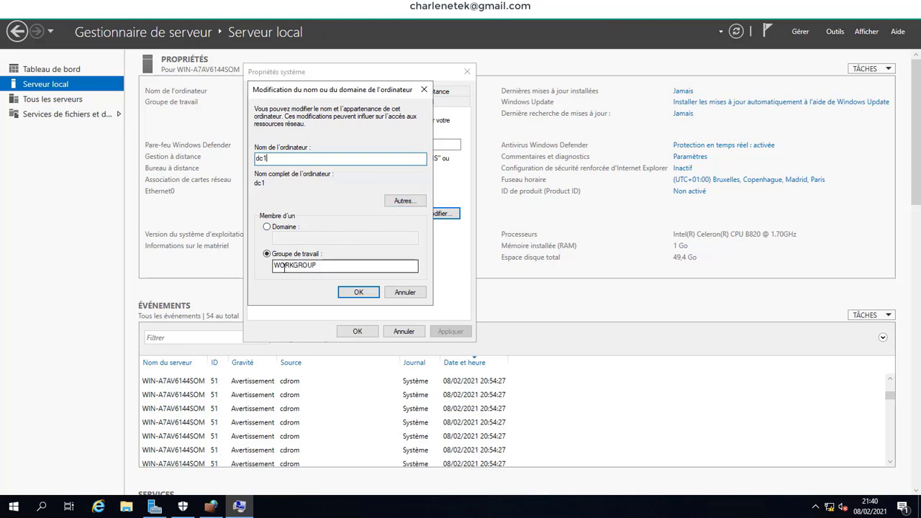
# - Set the computer's primary DNS suffix to charlenetek.fr
pyautogui.click(402, 202)
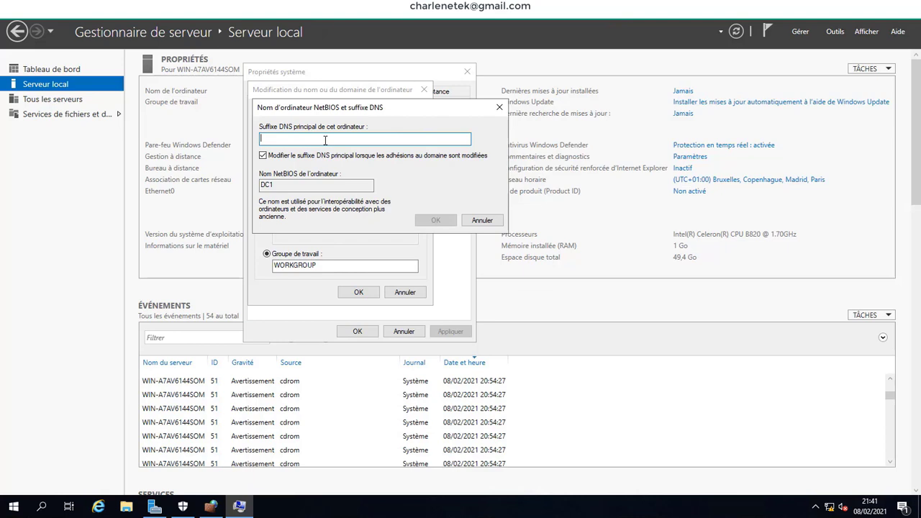
pyautogui.write('char')
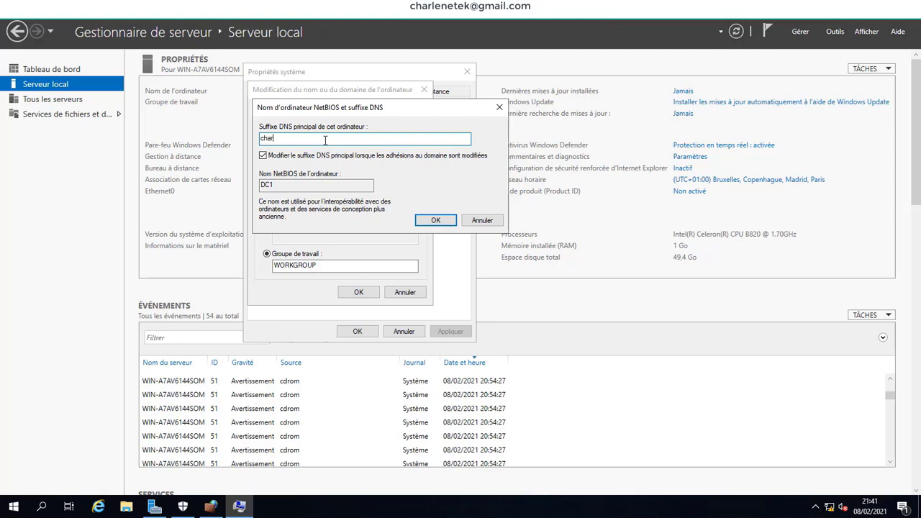
pyautogui.write('lenetek')
pyautogui.write('fr')
pyautogui.click(435, 221)
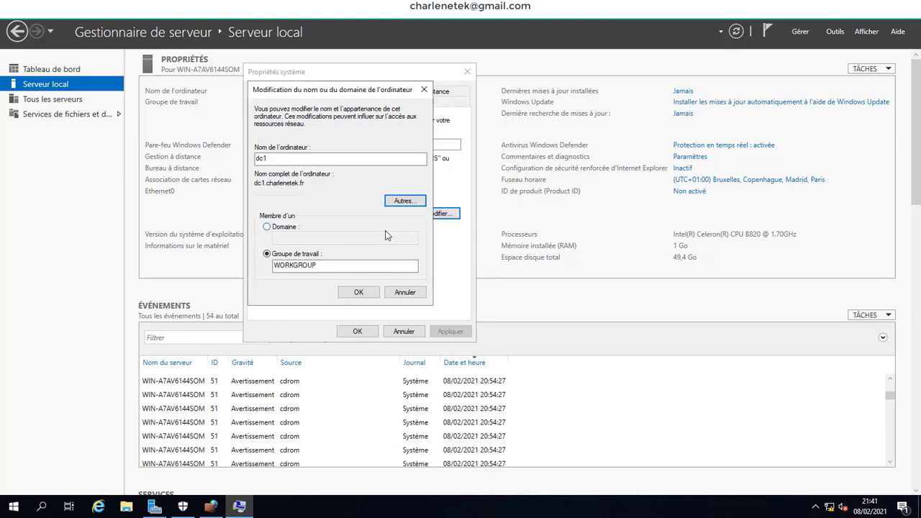
# - Apply the computer name changes, close the system properties and restart the server immediately
pyautogui.click(364, 296)
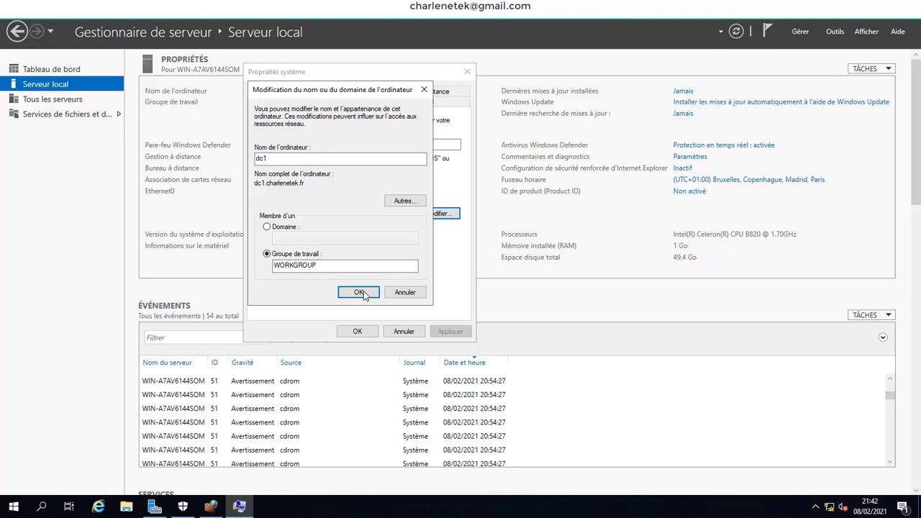
pyautogui.click(364, 295)
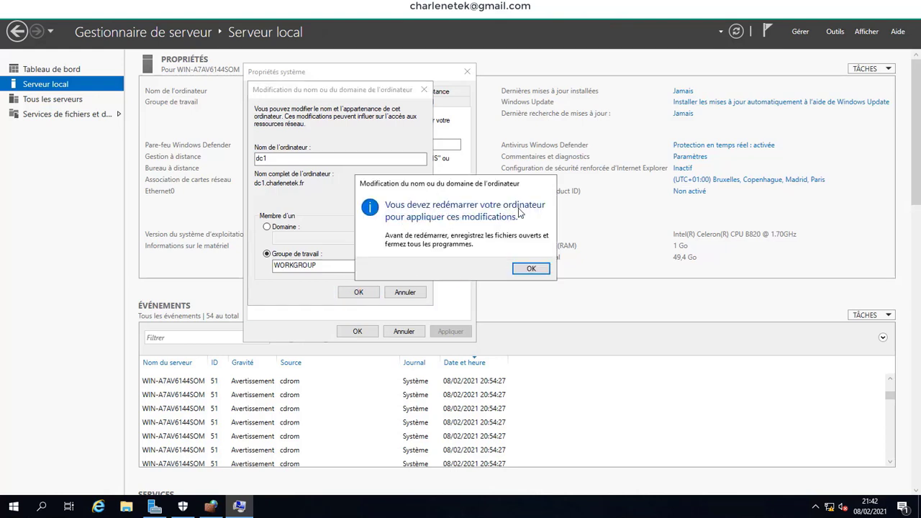
pyautogui.click(530, 271)
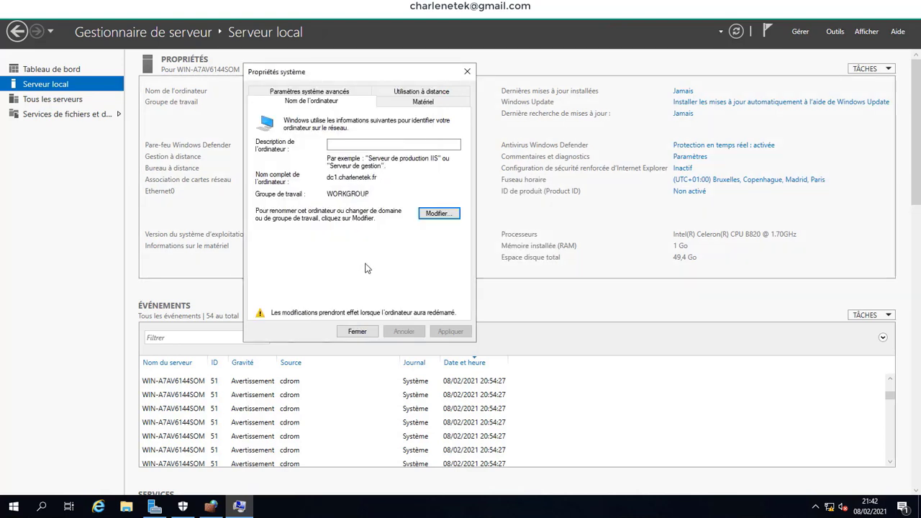
pyautogui.click(358, 332)
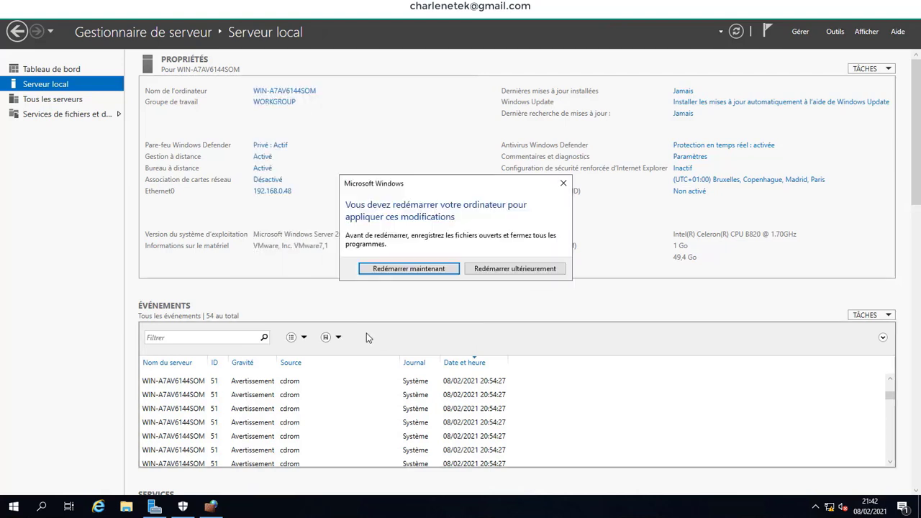
pyautogui.click(417, 270)
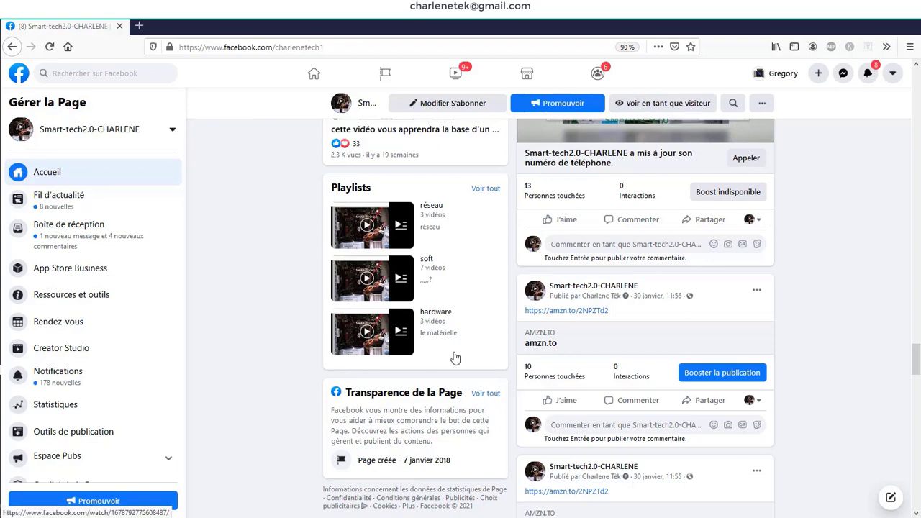
# - In Firefox, look through the posts, page information and free business tools on the Smart-tech2.0 Facebook page
pyautogui.scroll(-2, 454, 361)
pyautogui.scroll(-7, 454, 361)
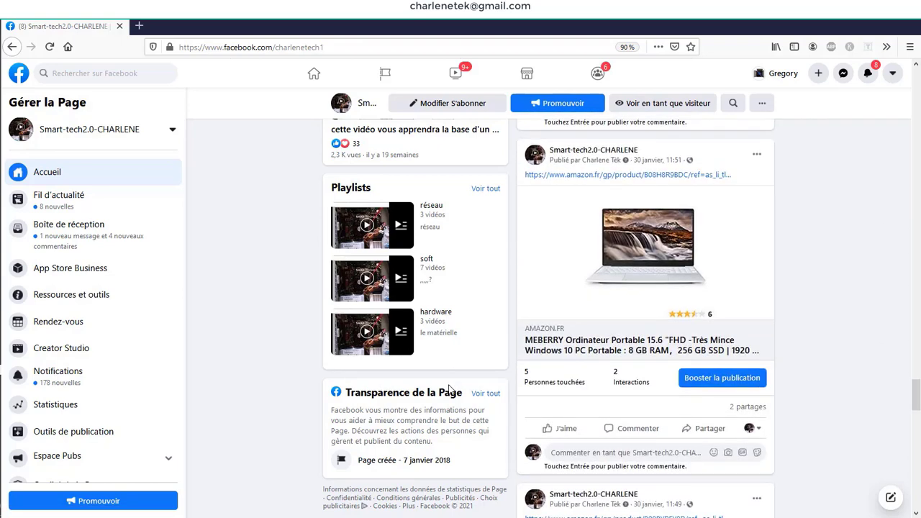
pyautogui.scroll(-9, 449, 389)
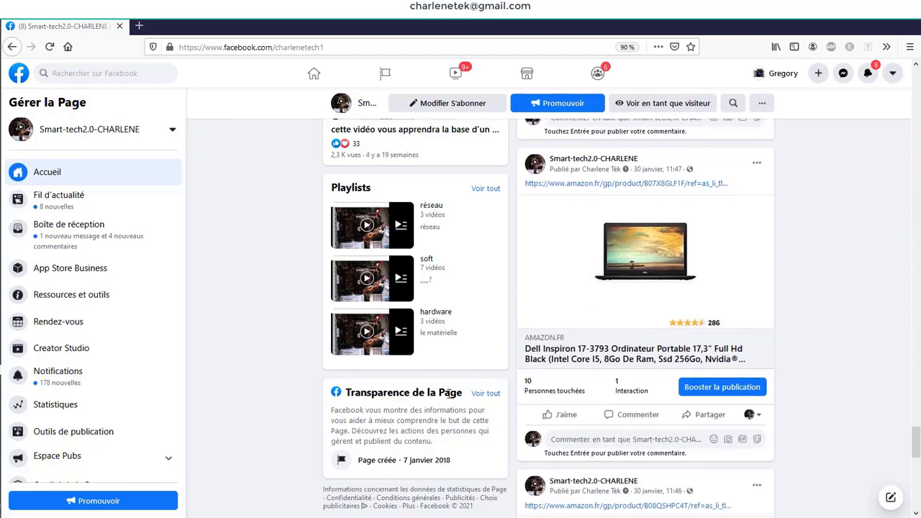
pyautogui.scroll(-9, 448, 394)
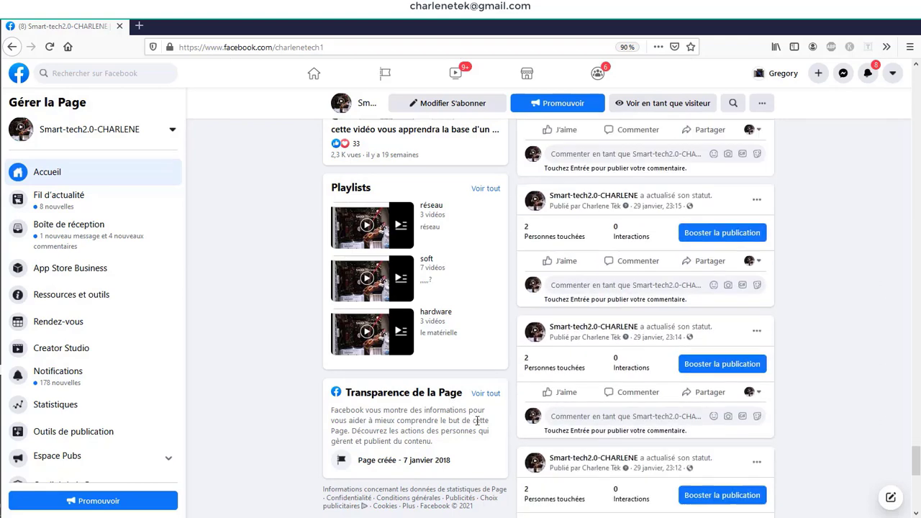
pyautogui.scroll(-5, 477, 421)
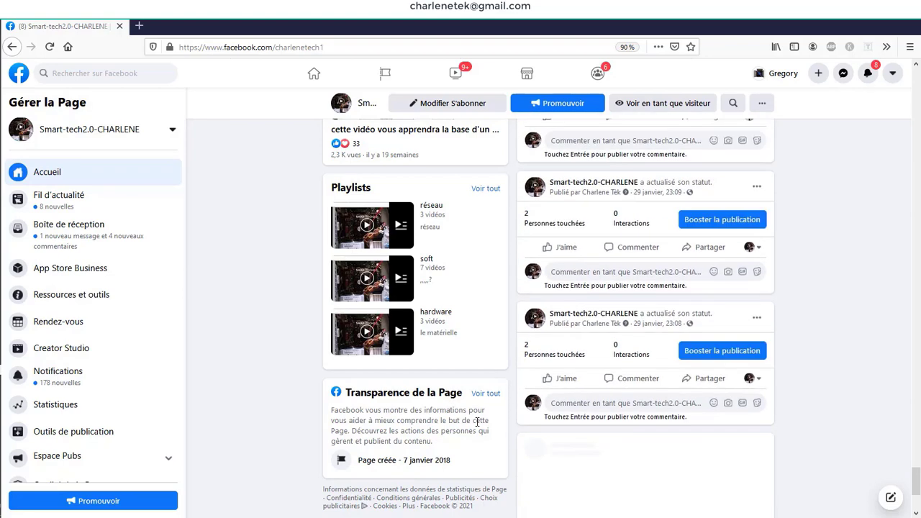
pyautogui.scroll(3, 465, 426)
pyautogui.scroll(10, 432, 410)
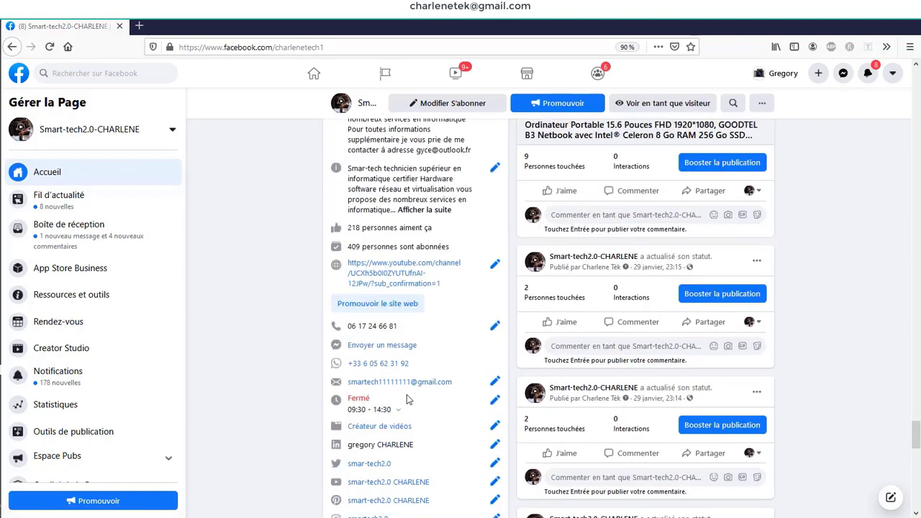
pyautogui.scroll(4, 407, 274)
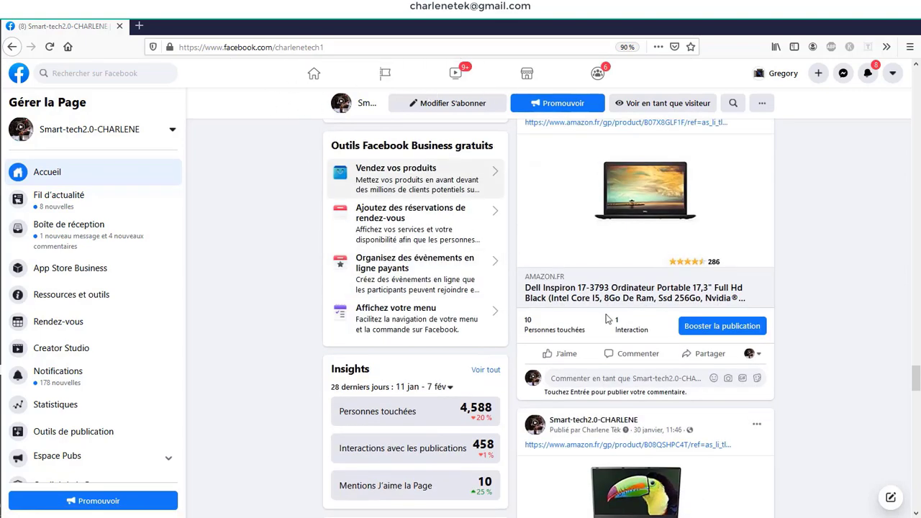
pyautogui.scroll(-3, 365, 179)
pyautogui.hotkey('ctrl', 't')
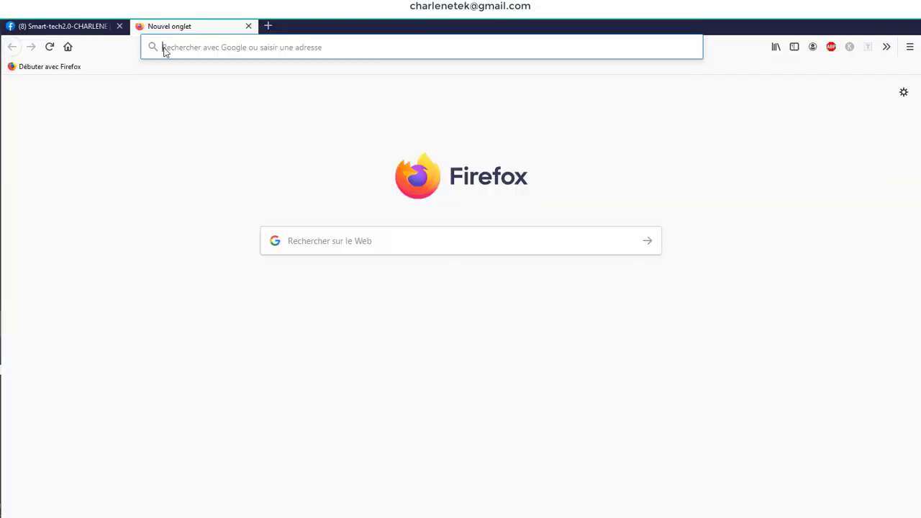
pyautogui.click(318, 244)
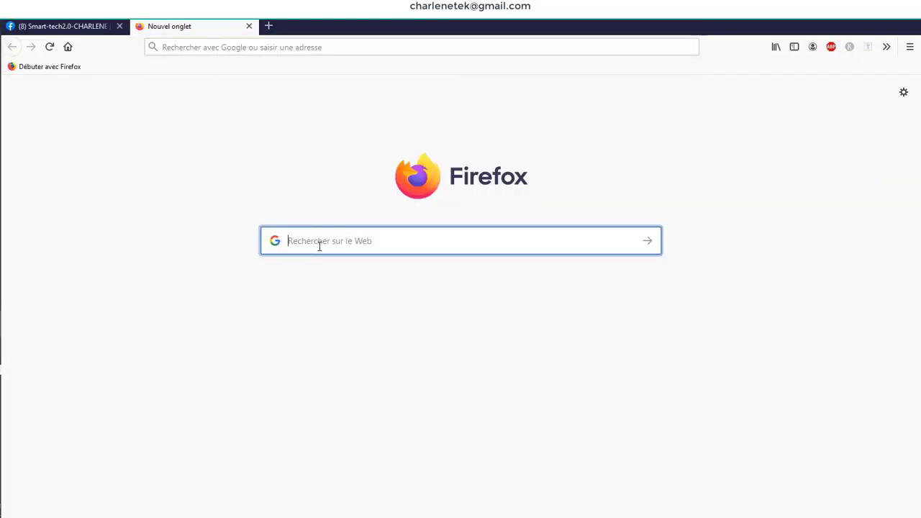
pyautogui.click(54, 27)
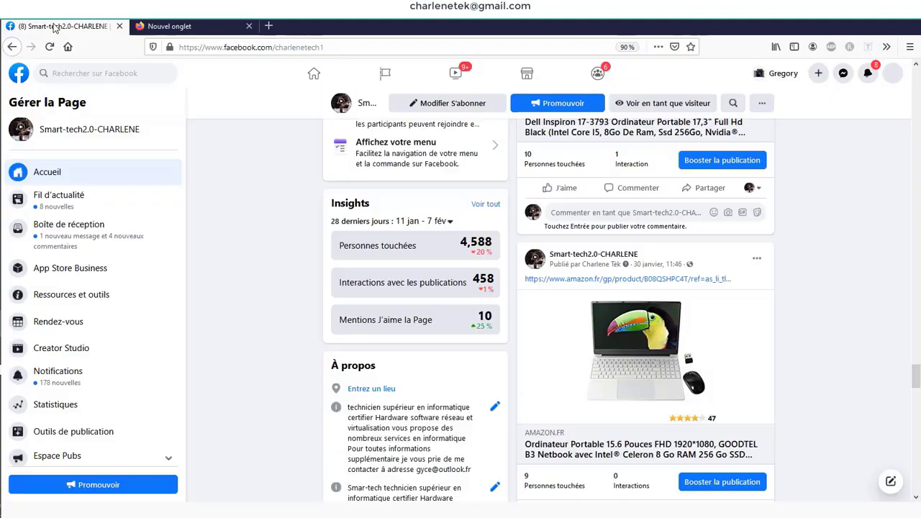
# - Find the playlists on the Facebook page and open the réseau playlist to view its most recent videos
pyautogui.scroll(-3, 497, 291)
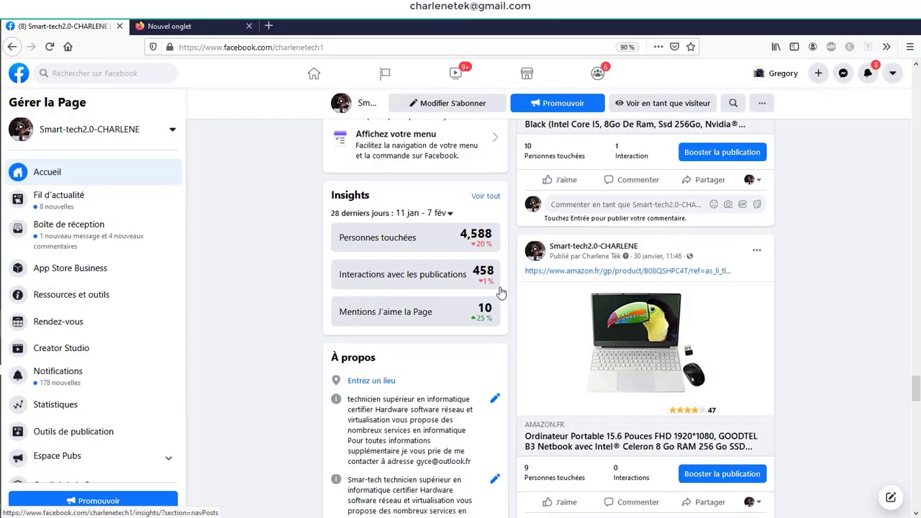
pyautogui.scroll(-10, 501, 291)
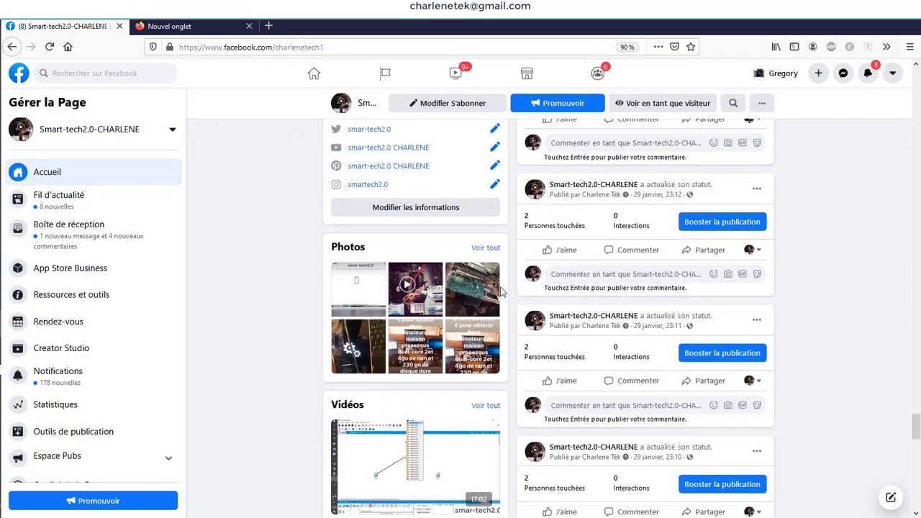
pyautogui.scroll(-5, 501, 291)
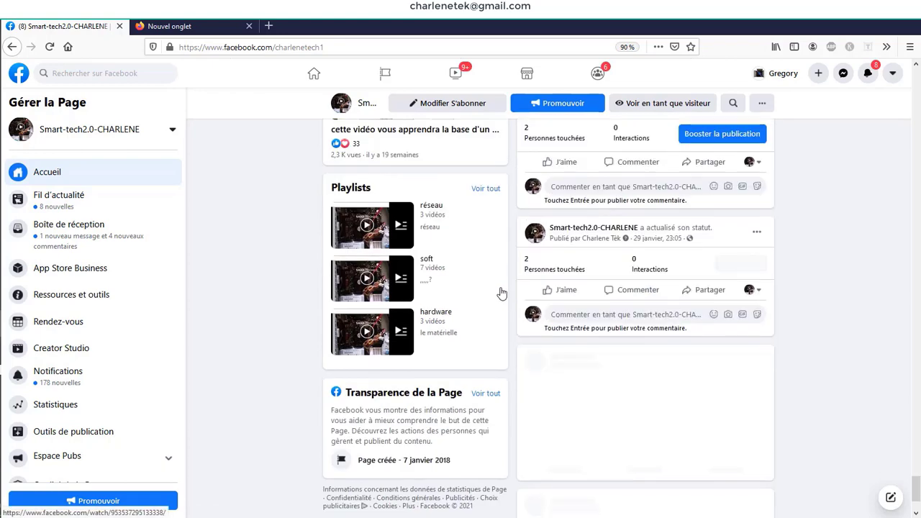
pyautogui.scroll(7, 396, 282)
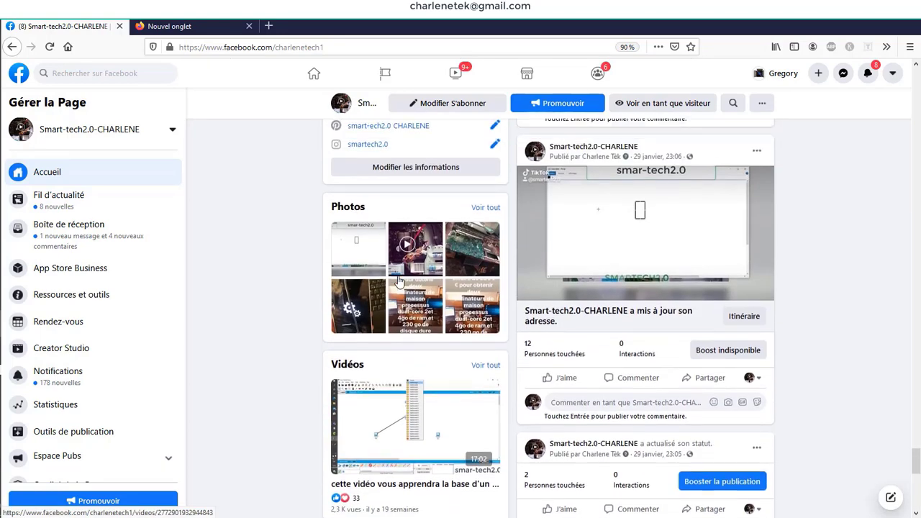
pyautogui.scroll(-2, 405, 292)
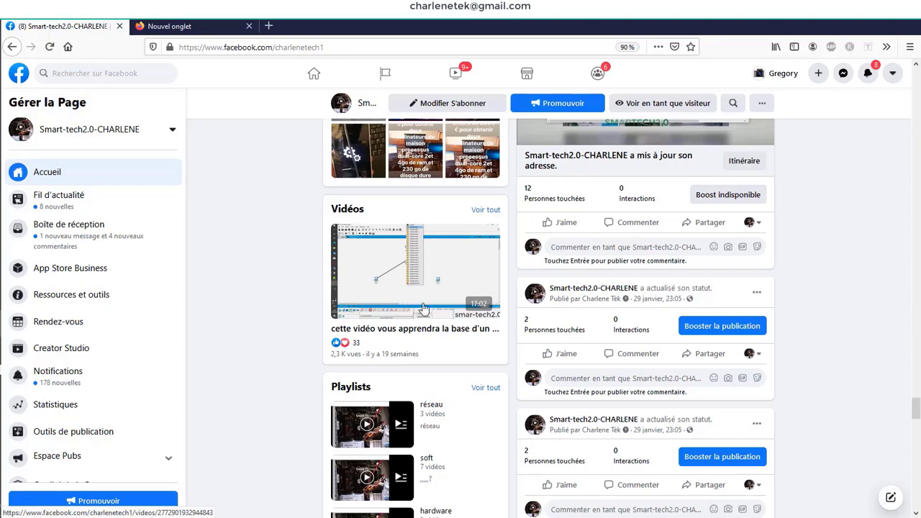
pyautogui.scroll(-4, 439, 331)
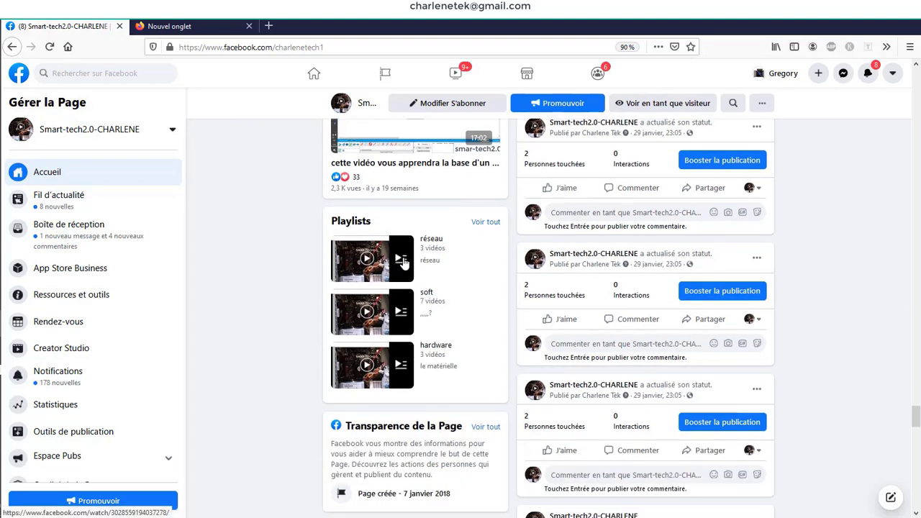
pyautogui.click(428, 246)
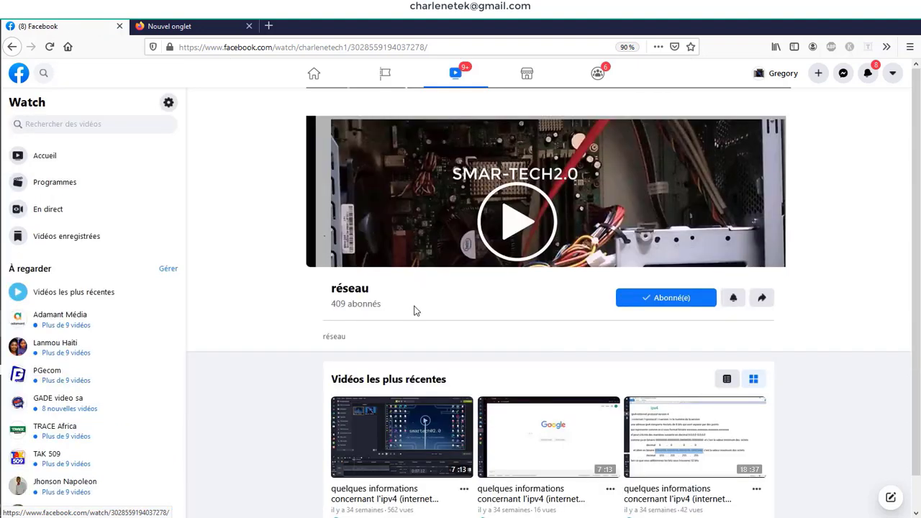
pyautogui.scroll(-1, 489, 374)
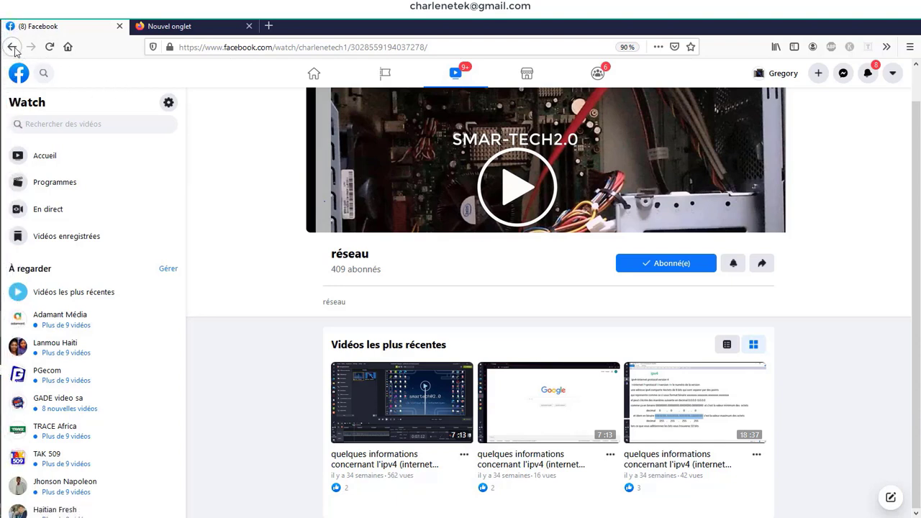
# - Return to the Smart-tech2.0-CHARLENE Facebook page, find its playlists and open the soft playlist
pyautogui.click(13, 47)
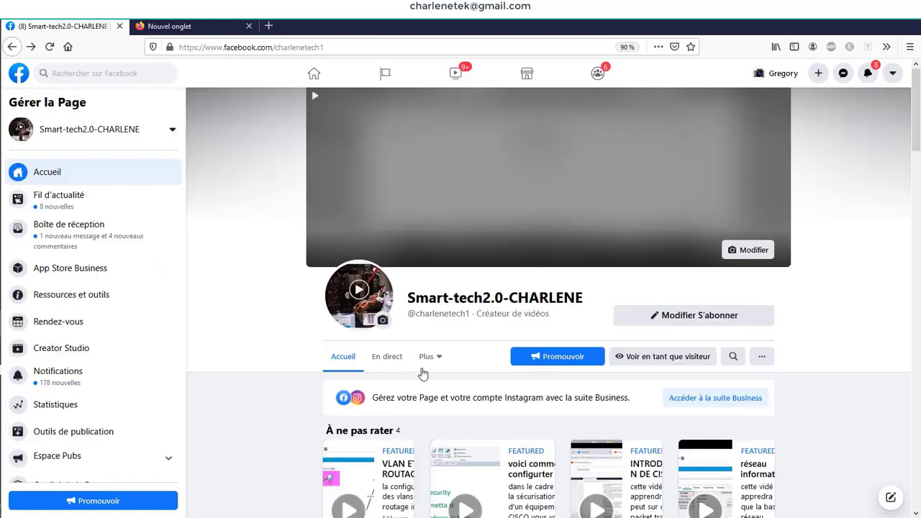
pyautogui.scroll(-3, 450, 380)
pyautogui.scroll(-5, 446, 384)
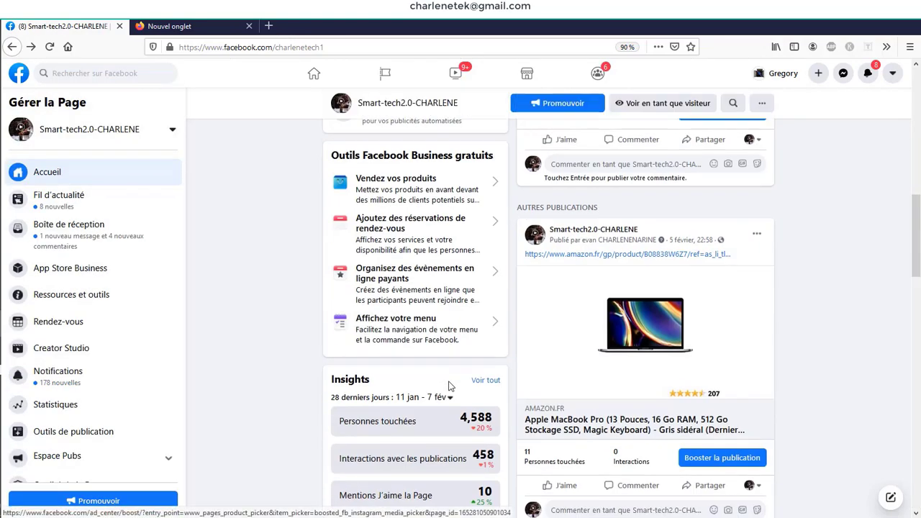
pyautogui.scroll(8, 471, 430)
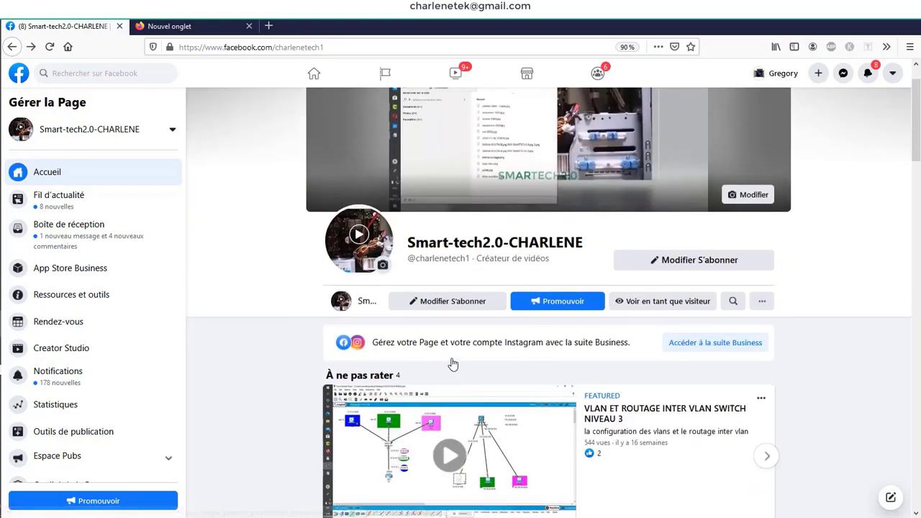
pyautogui.scroll(-10, 453, 374)
pyautogui.scroll(-10, 454, 384)
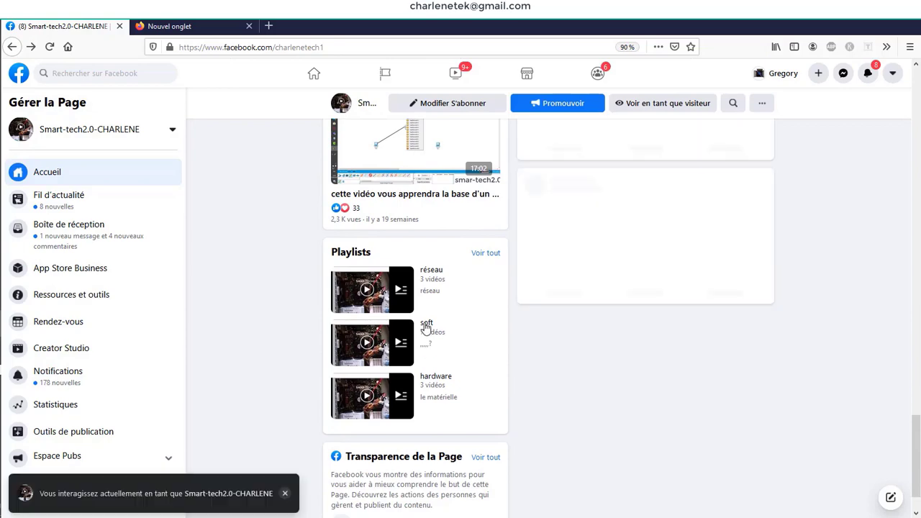
pyautogui.click(425, 328)
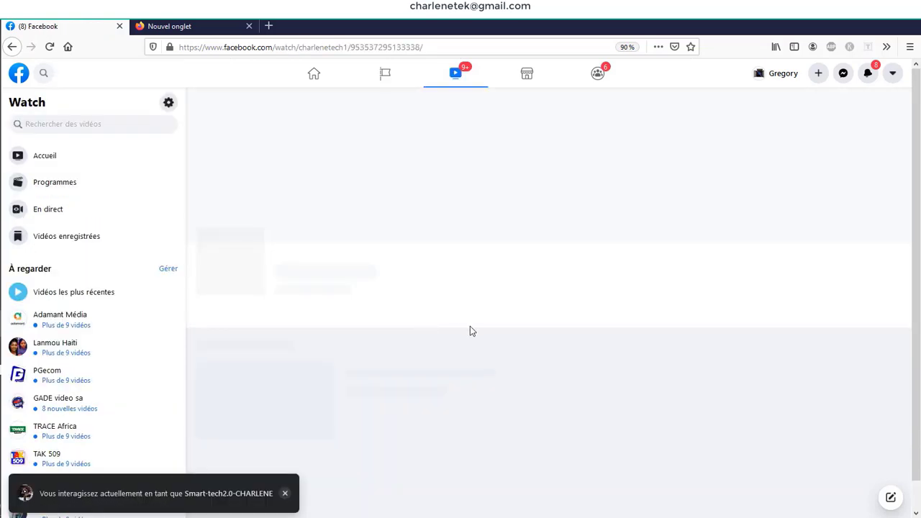
# - Look through the most recent videos in the soft playlist
pyautogui.scroll(-3, 499, 372)
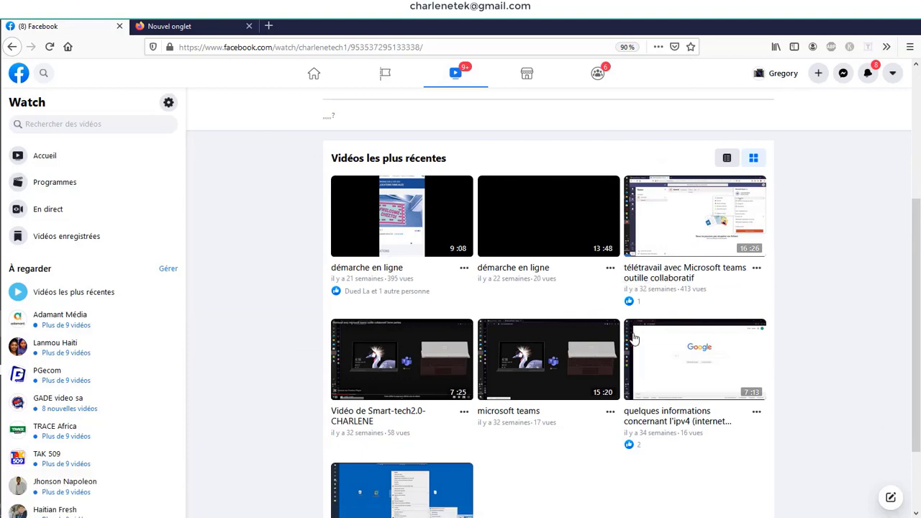
pyautogui.scroll(-2, 503, 426)
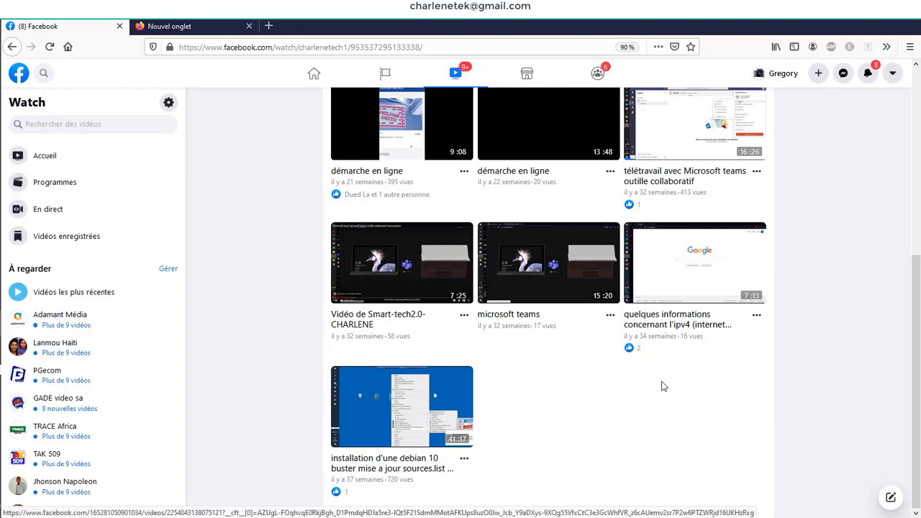
pyautogui.scroll(3, 616, 390)
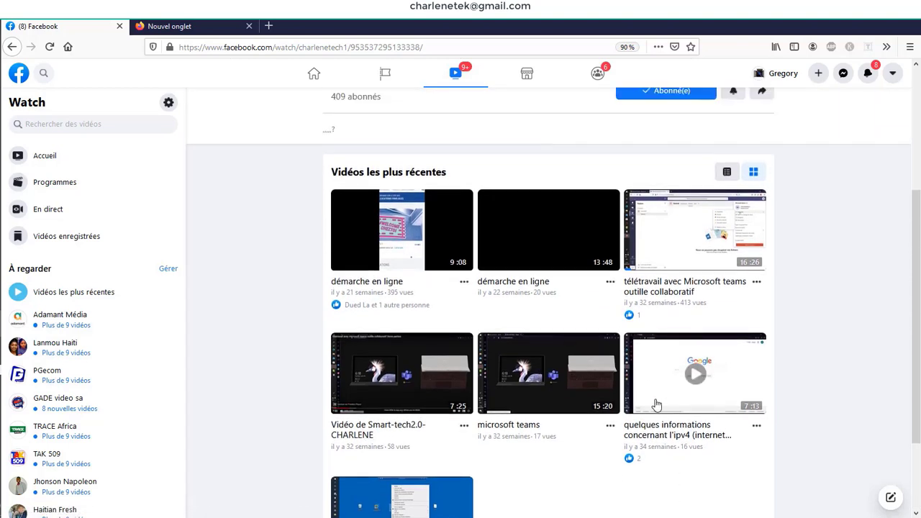
pyautogui.scroll(2, 669, 395)
pyautogui.scroll(-4, 703, 384)
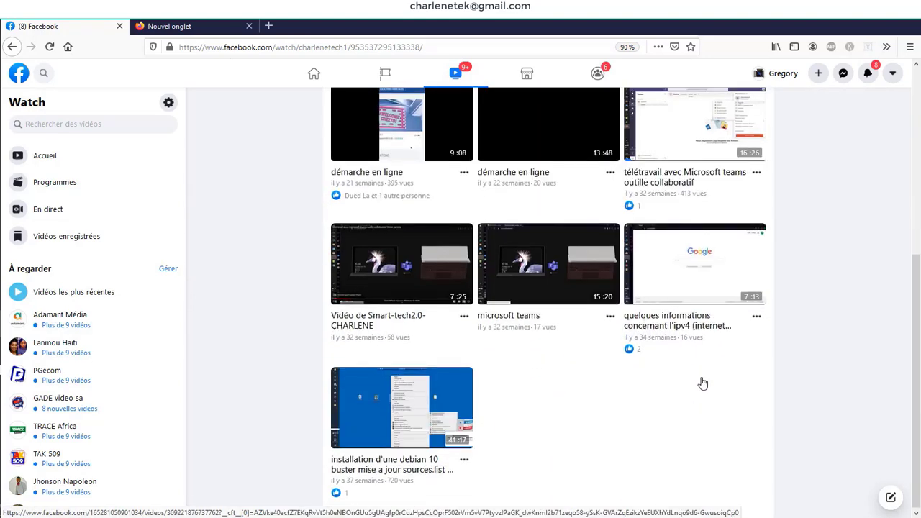
pyautogui.scroll(2, 681, 380)
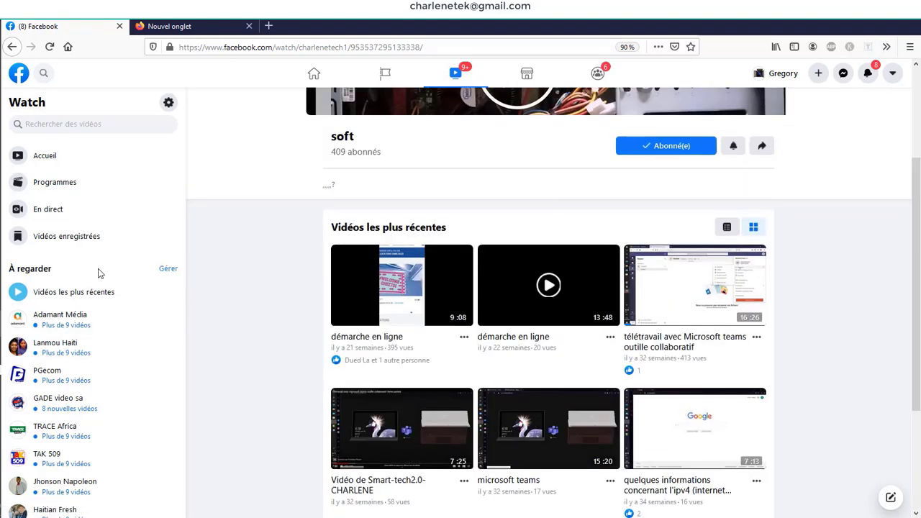
pyautogui.moveTo(354, 365)
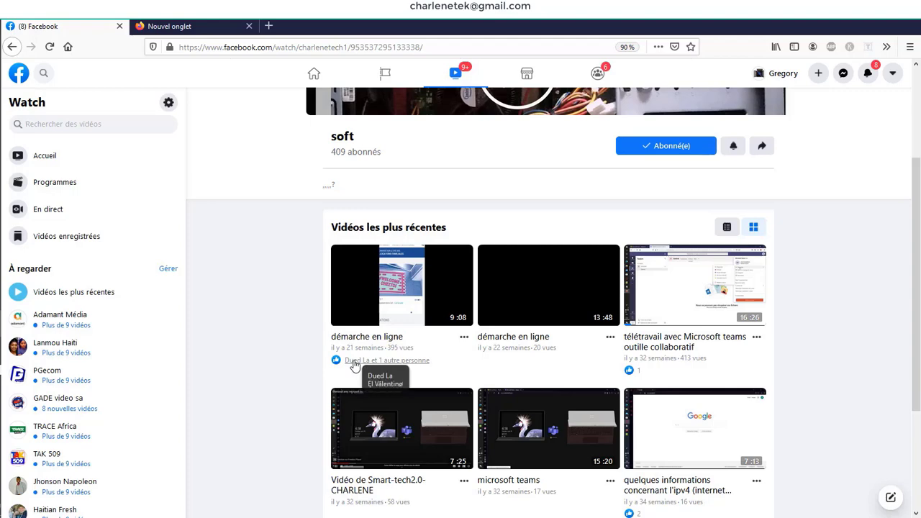
# - Open a Windows command prompt and ping the server at 192.168.0.48
pyautogui.press('super')
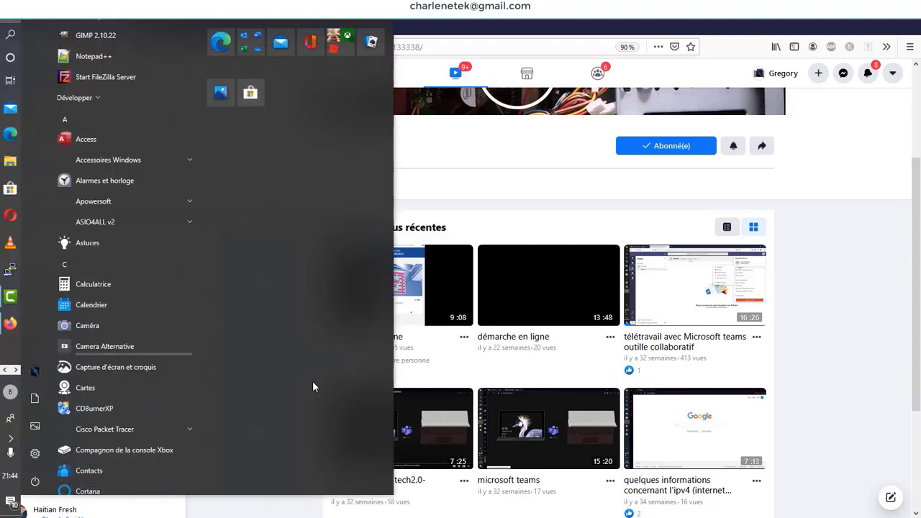
pyautogui.click(12, 34)
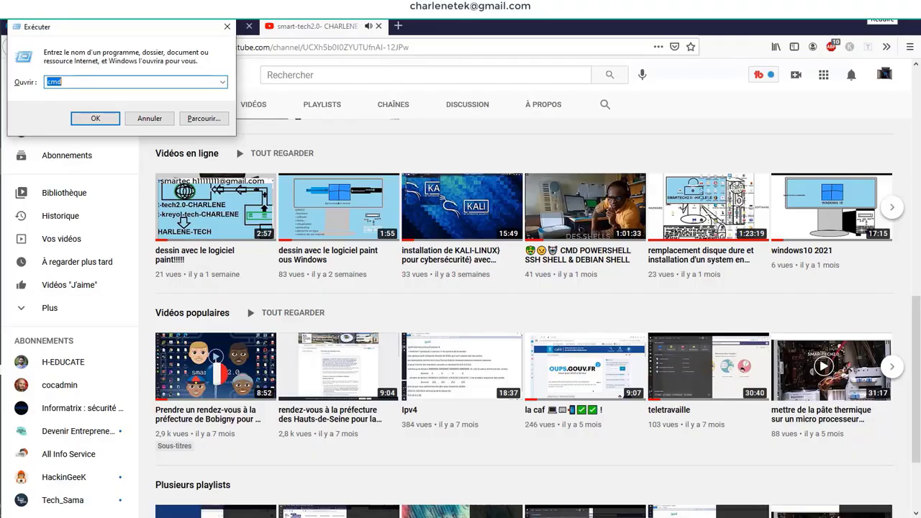
pyautogui.press('Escape')
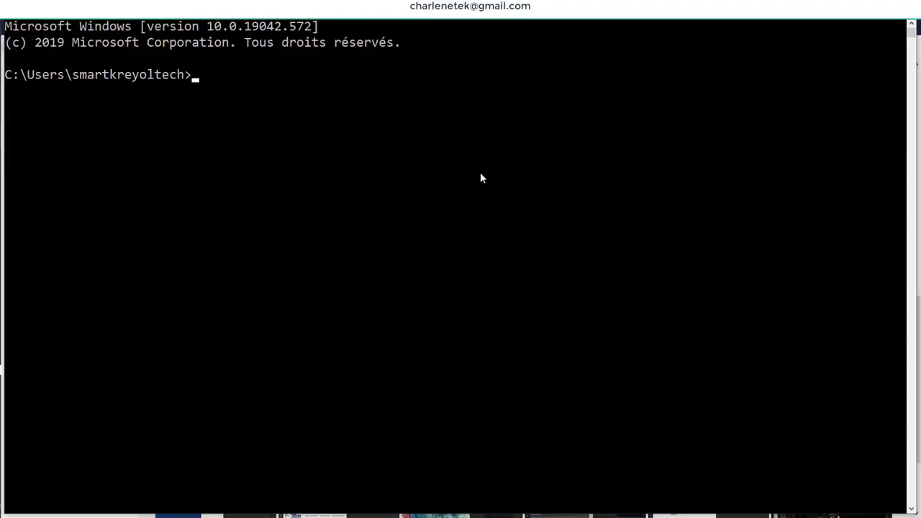
pyautogui.write('g 192.168.0.')
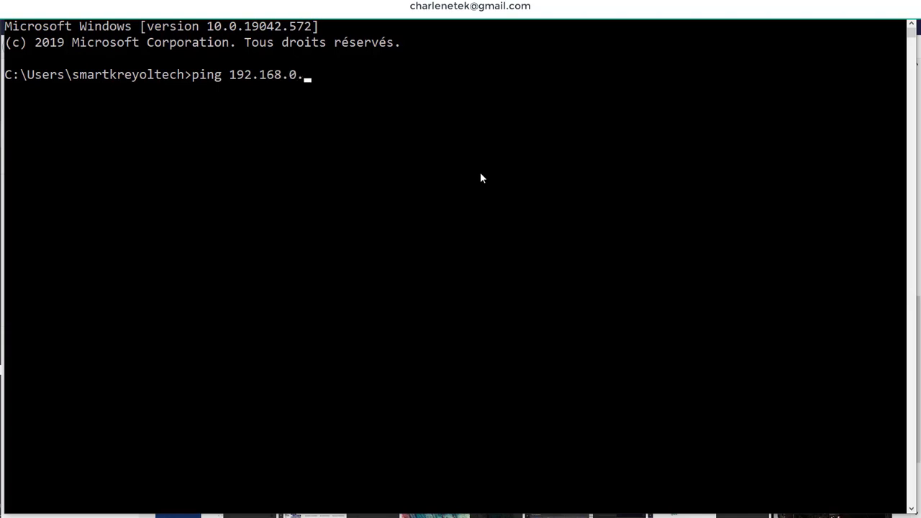
pyautogui.write('48')
pyautogui.press('Return')
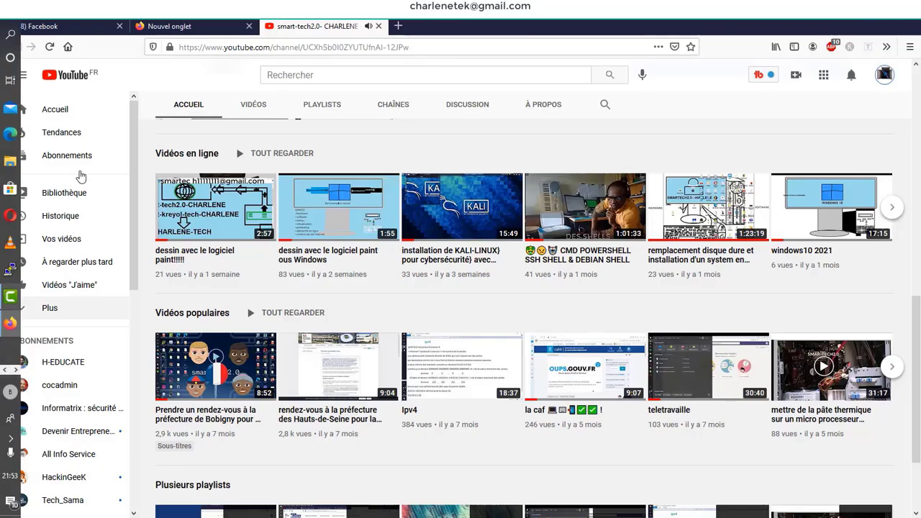
# - Connect to 192.168.0.48 with Remote Desktop Connection and accept the untrusted certificate of the remote computer
pyautogui.click(7, 37)
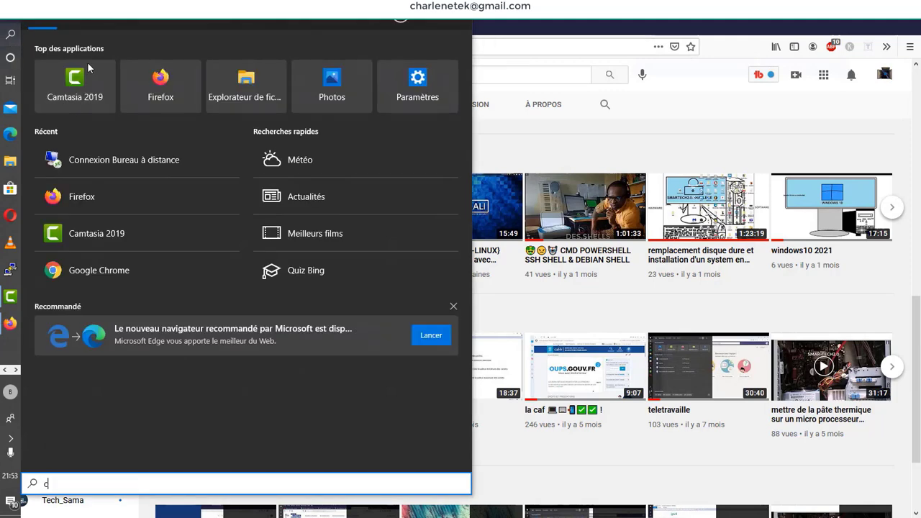
pyautogui.write('c')
pyautogui.press('Return')
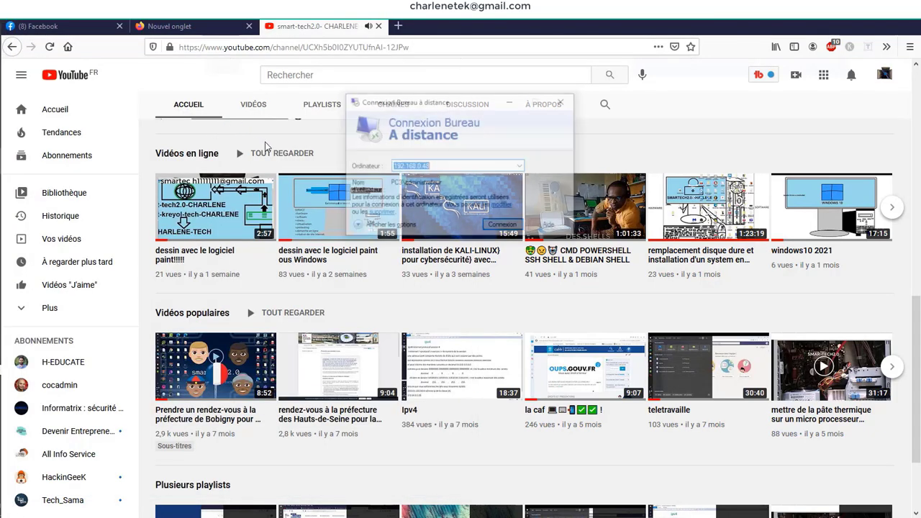
pyautogui.click(500, 226)
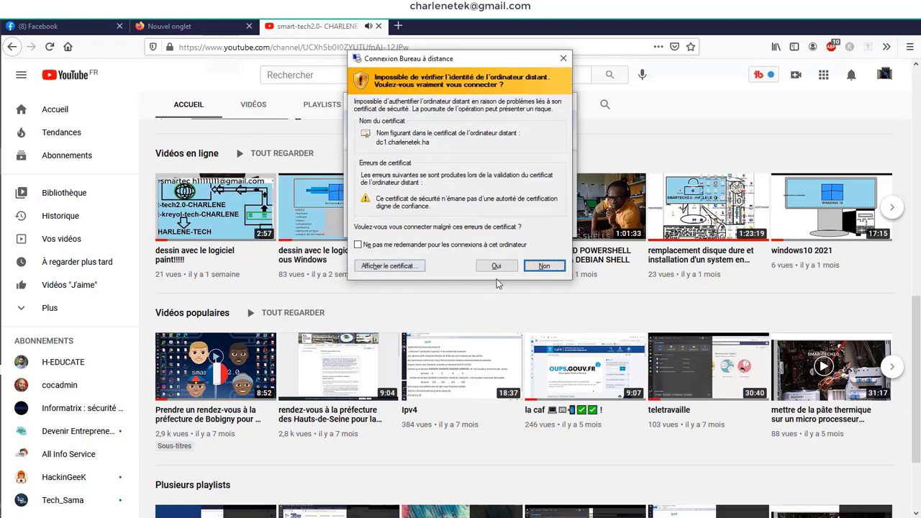
pyautogui.click(499, 266)
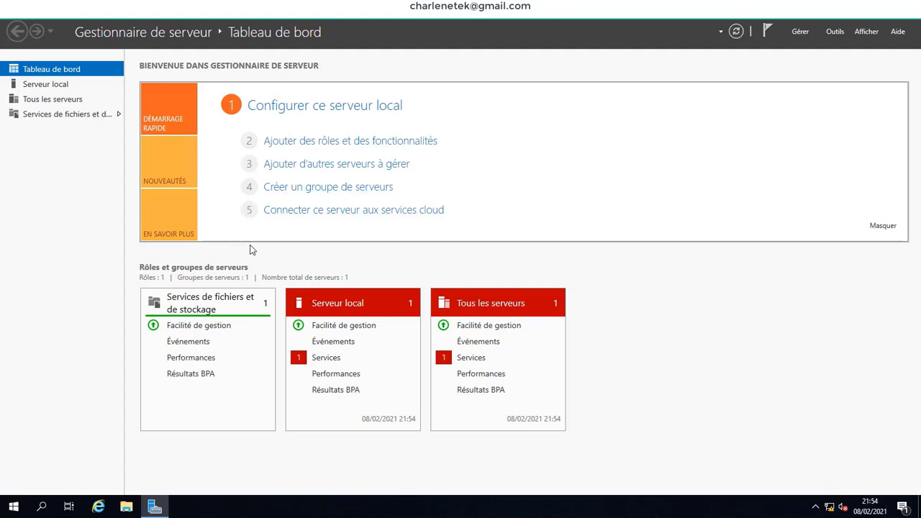
# - Start adding roles and features in Server Manager, with a role-based installation on the pool server dc1.charlenetek.ha
pyautogui.click(799, 33)
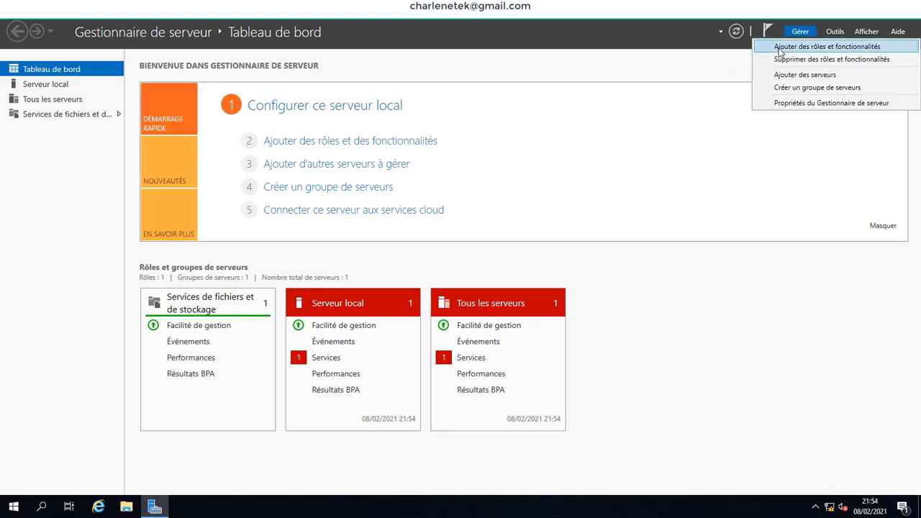
pyautogui.click(847, 47)
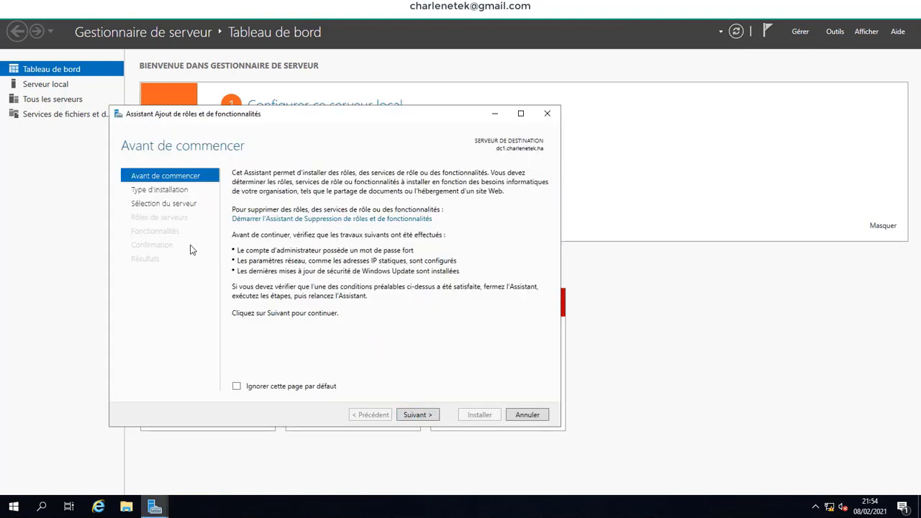
pyautogui.click(421, 415)
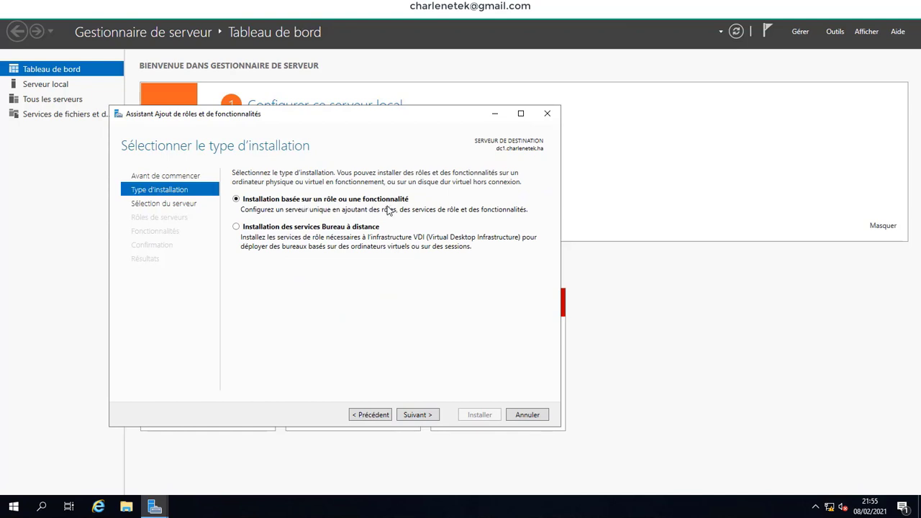
pyautogui.click(417, 414)
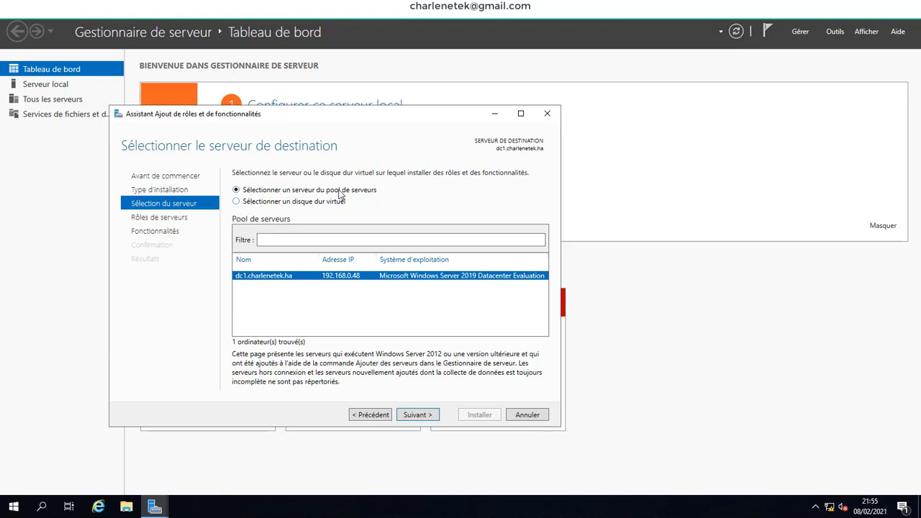
pyautogui.click(418, 415)
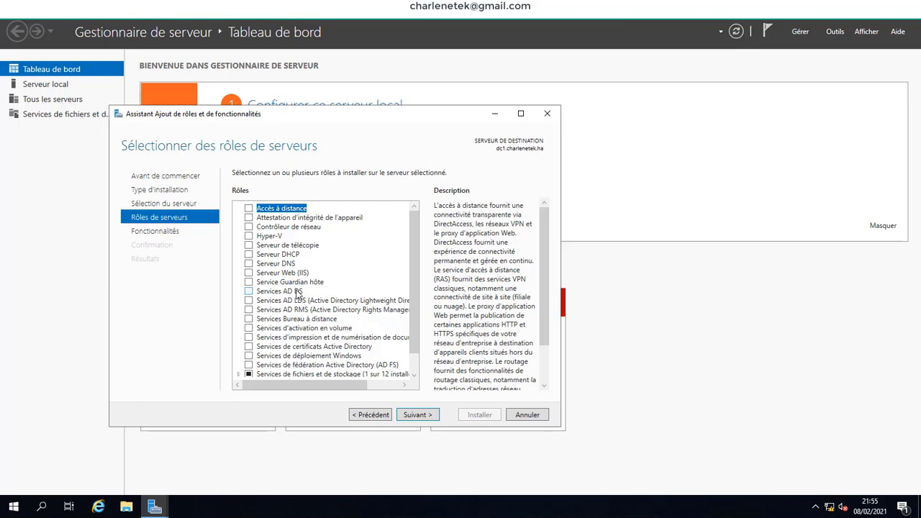
# - Select the Services AD DS role with its required features and management tools, and continue to the installation confirmation without extra features
pyautogui.click(251, 292)
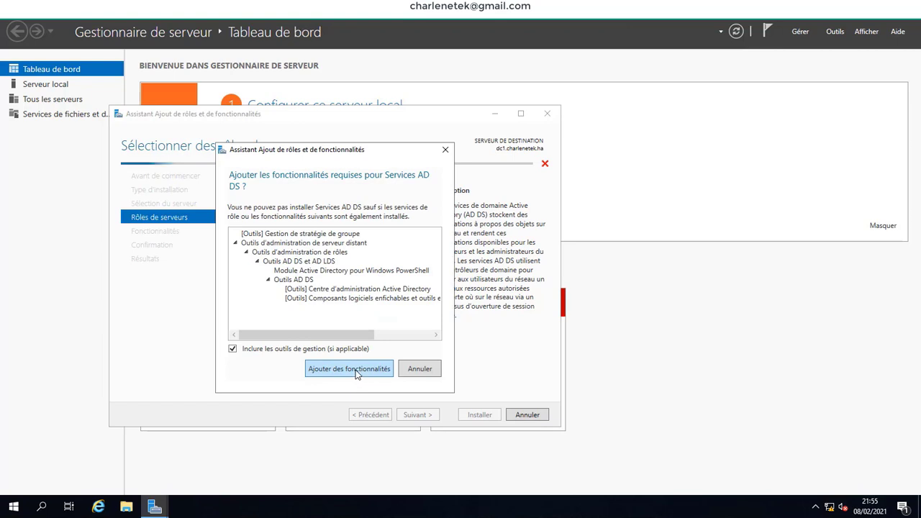
pyautogui.click(349, 369)
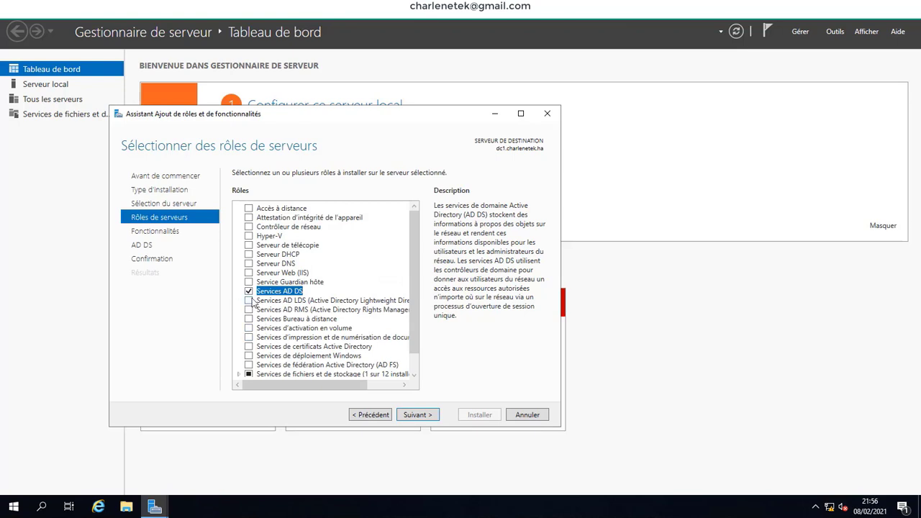
pyautogui.click(415, 416)
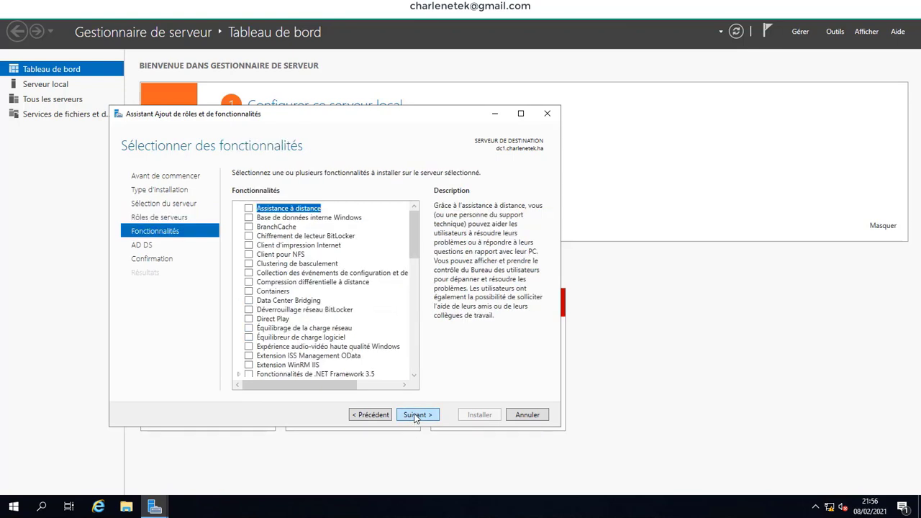
pyautogui.click(415, 416)
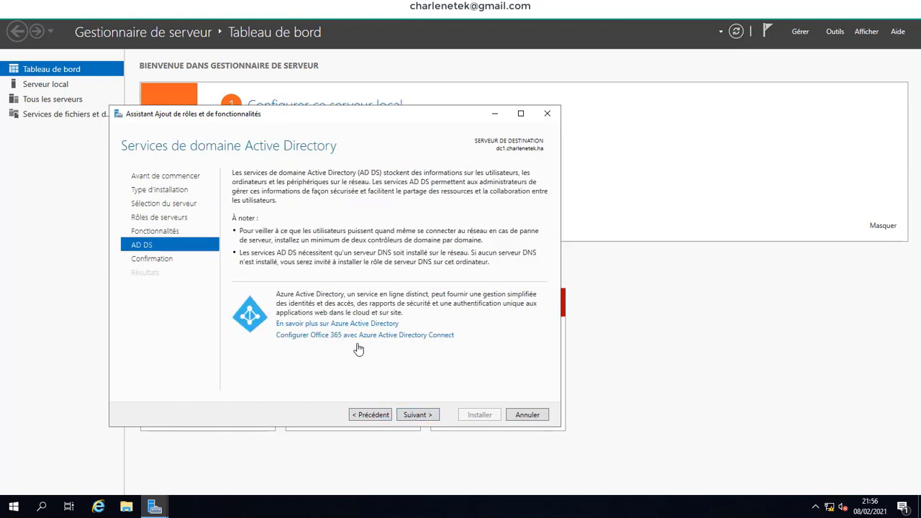
pyautogui.click(418, 417)
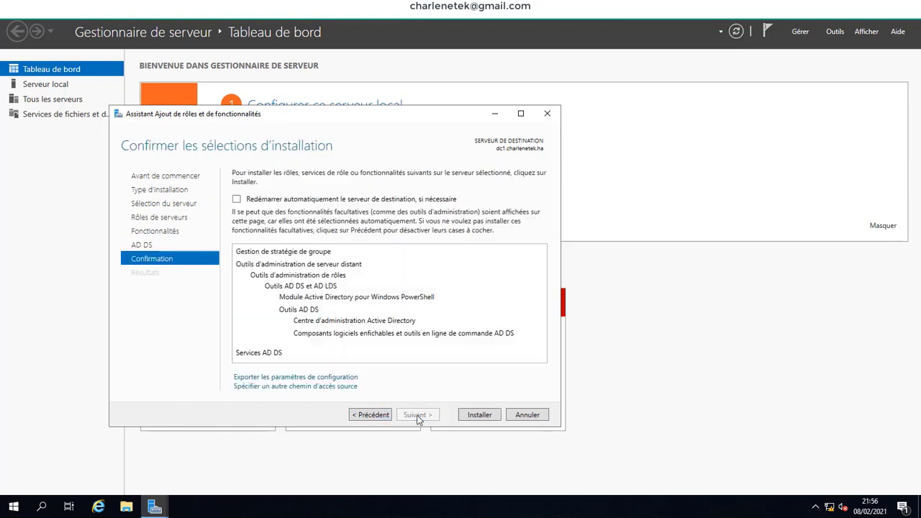
pyautogui.click(236, 199)
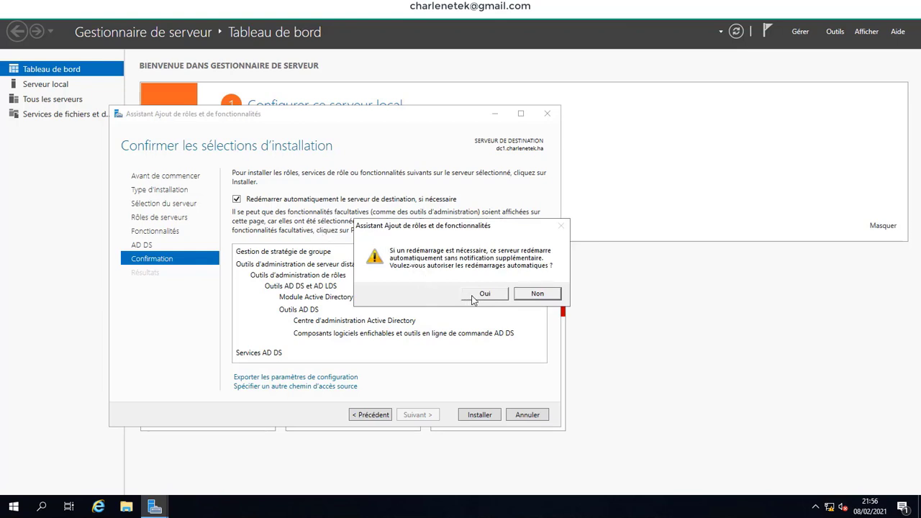
pyautogui.click(238, 200)
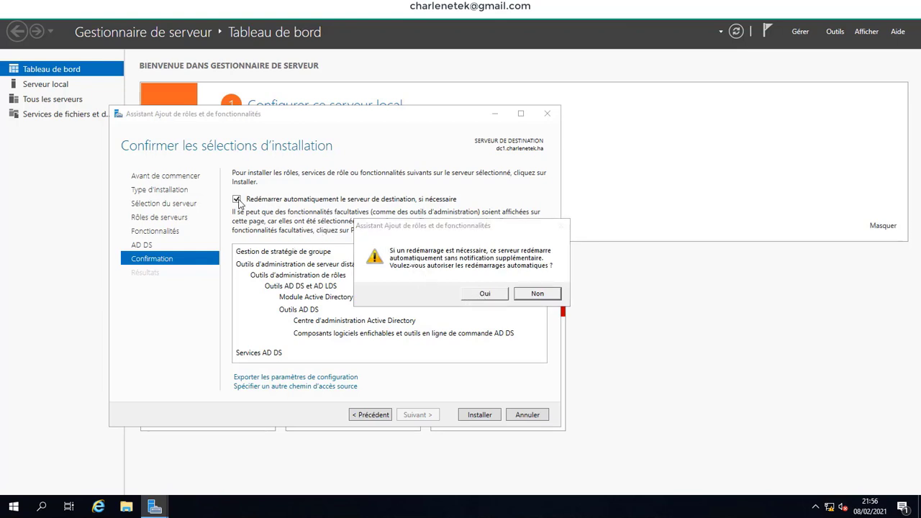
pyautogui.click(537, 293)
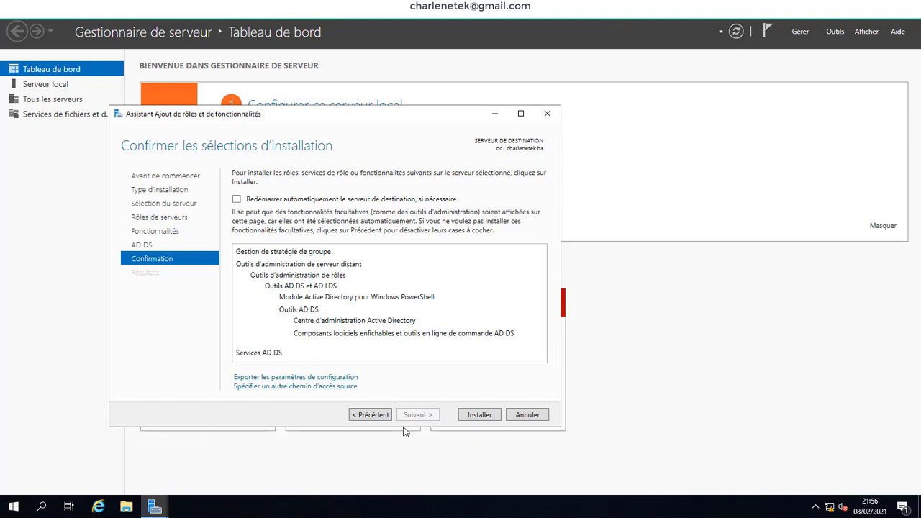
# - Start the installation of the AD DS role on the server
pyautogui.click(479, 416)
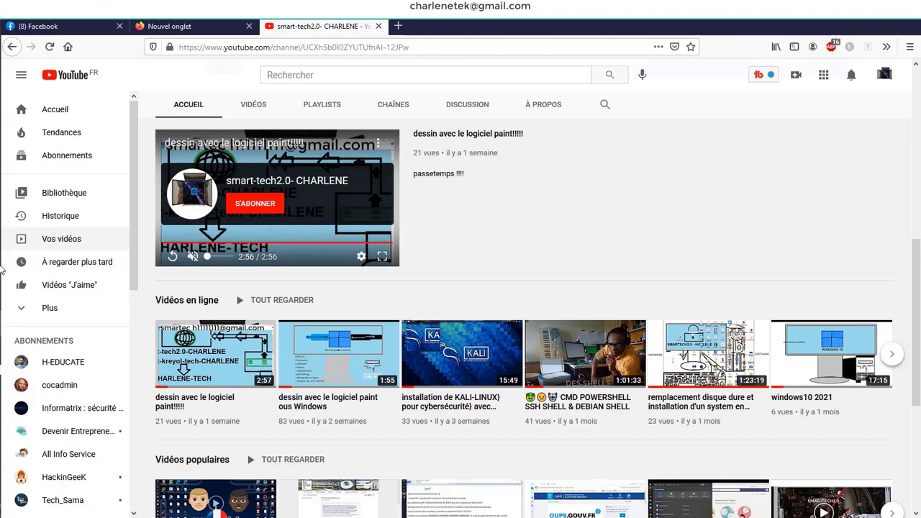
pyautogui.moveTo(3, 273)
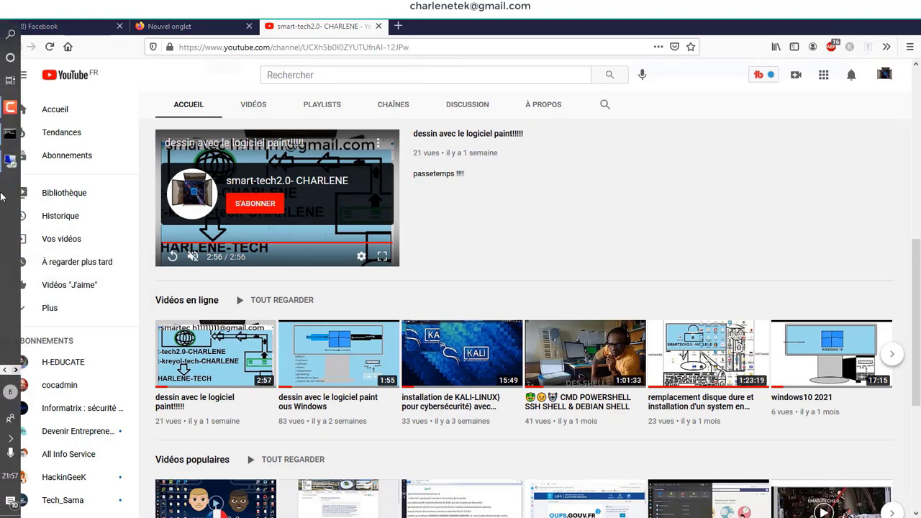
pyautogui.moveTo(9, 115)
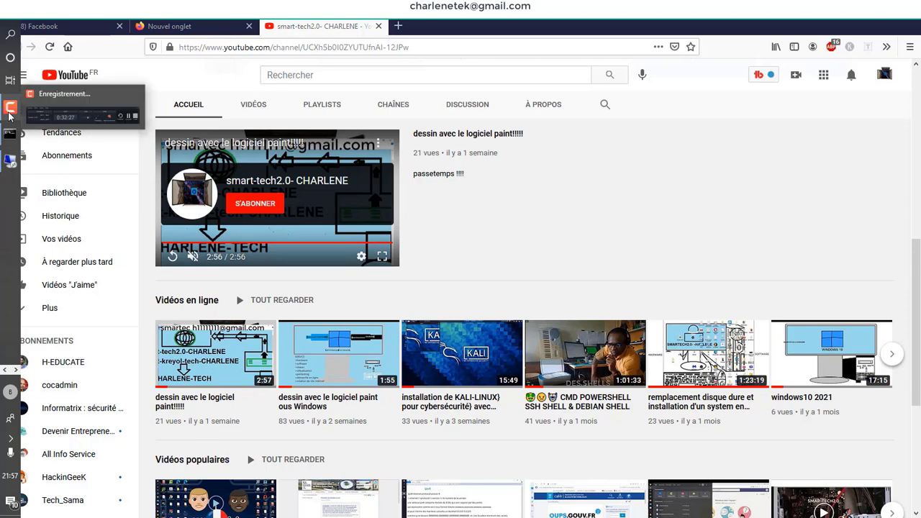
pyautogui.click(36, 112)
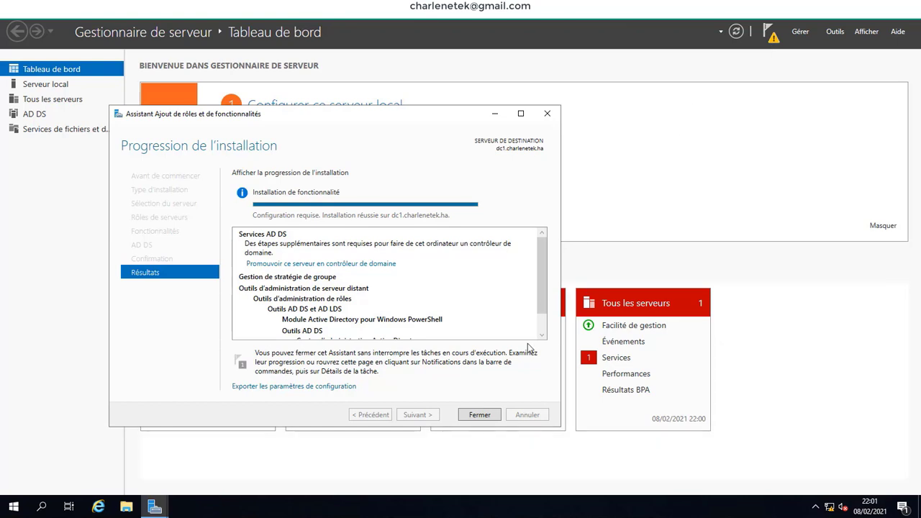
# - Close the completed role installation, refresh the dashboard and start promoting this server to a domain controller
pyautogui.click(481, 420)
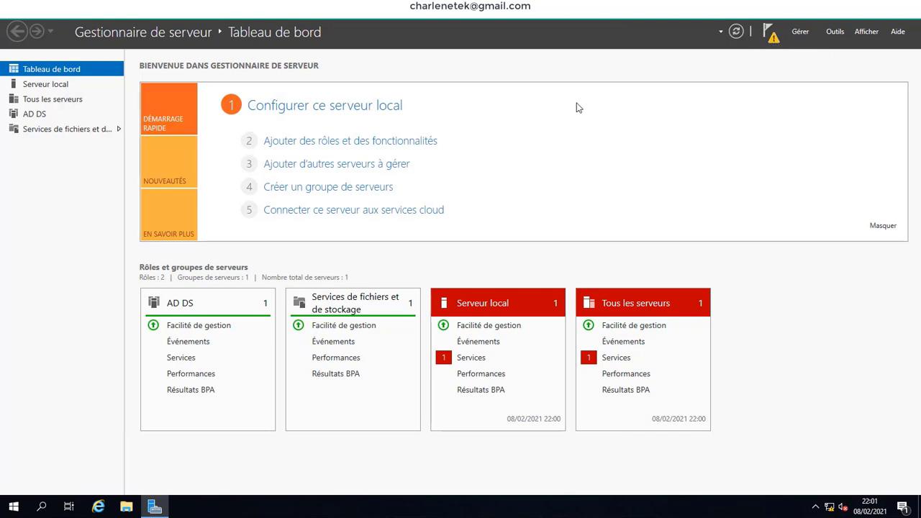
pyautogui.click(737, 33)
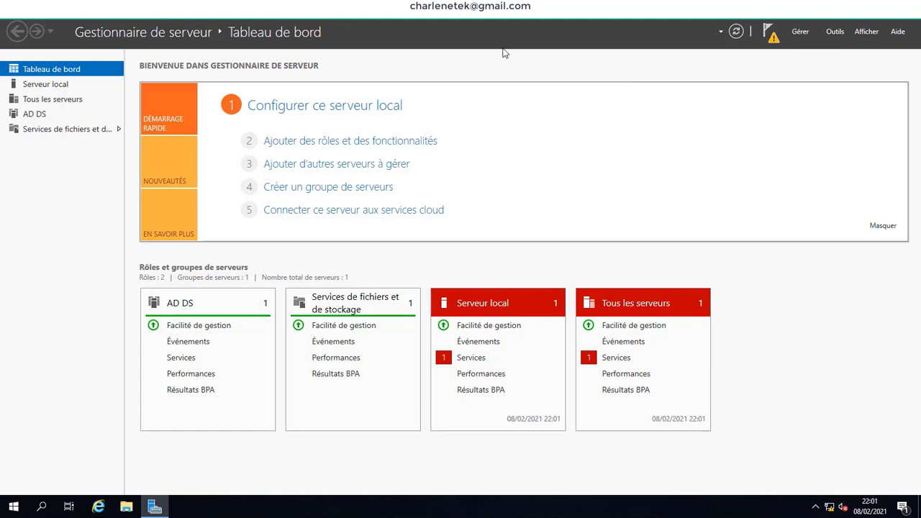
pyautogui.click(773, 38)
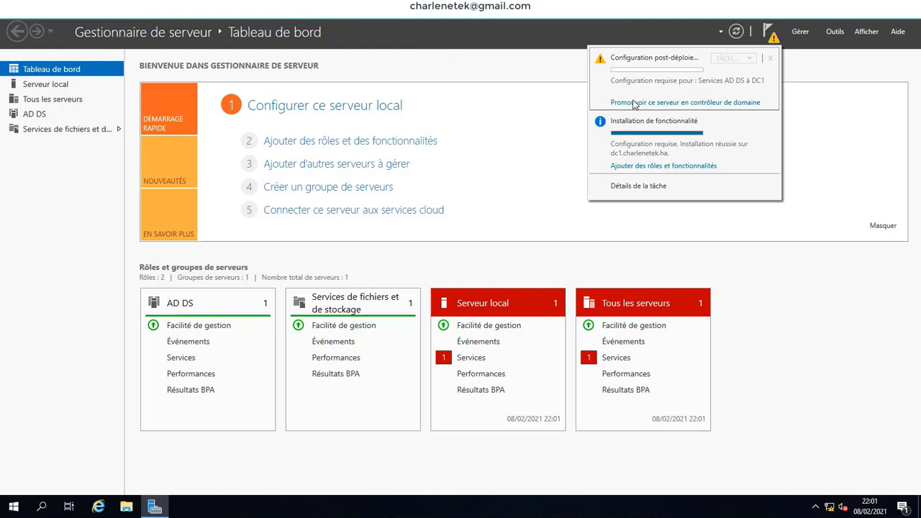
pyautogui.click(708, 106)
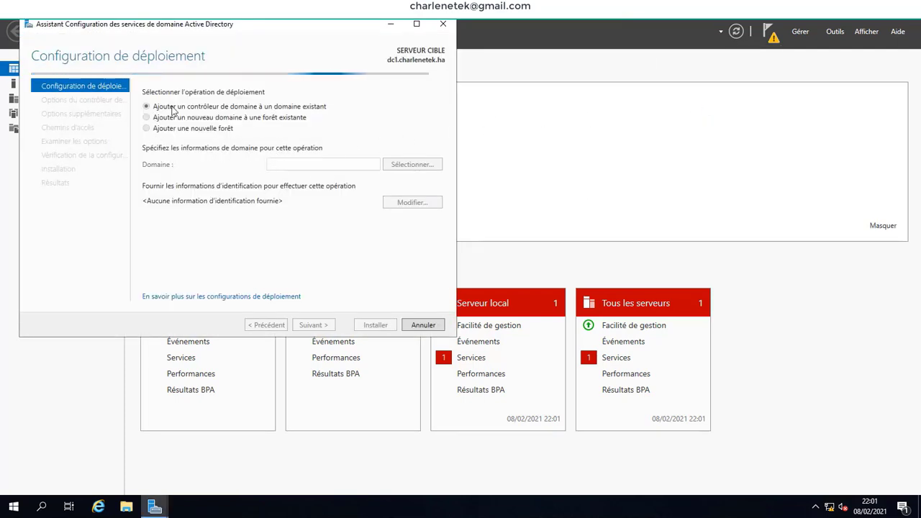
pyautogui.moveTo(241, 28); pyautogui.dragTo(400, 45)
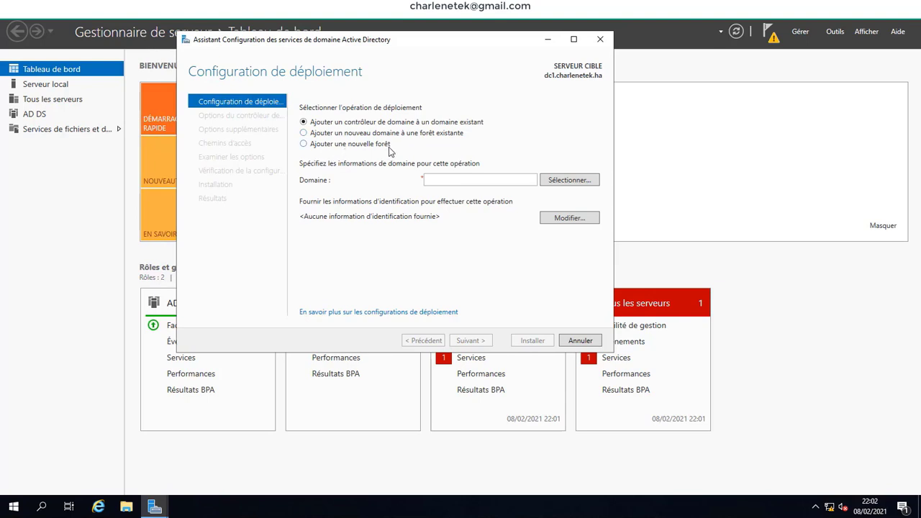
# - Choose to add a new forest with the root domain name charlenetek.fr and continue to the domain controller options
pyautogui.click(303, 142)
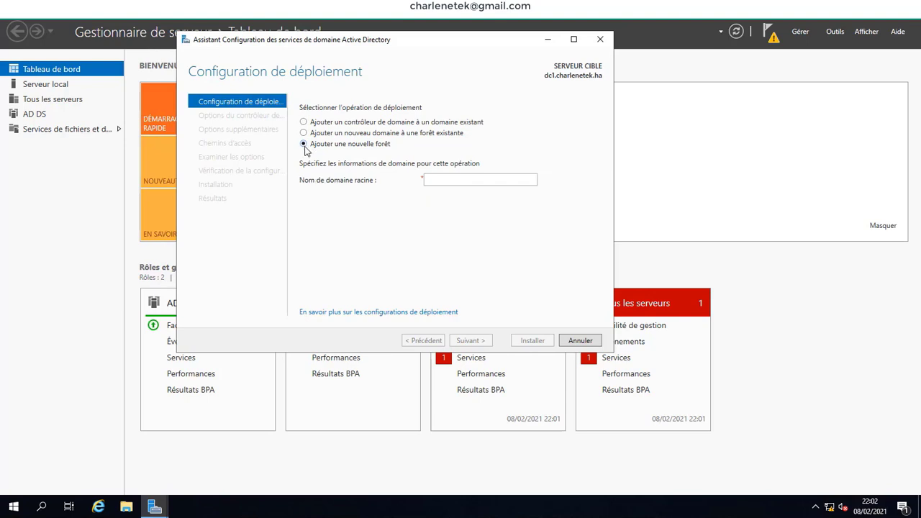
pyautogui.click(435, 179)
pyautogui.write('charlene')
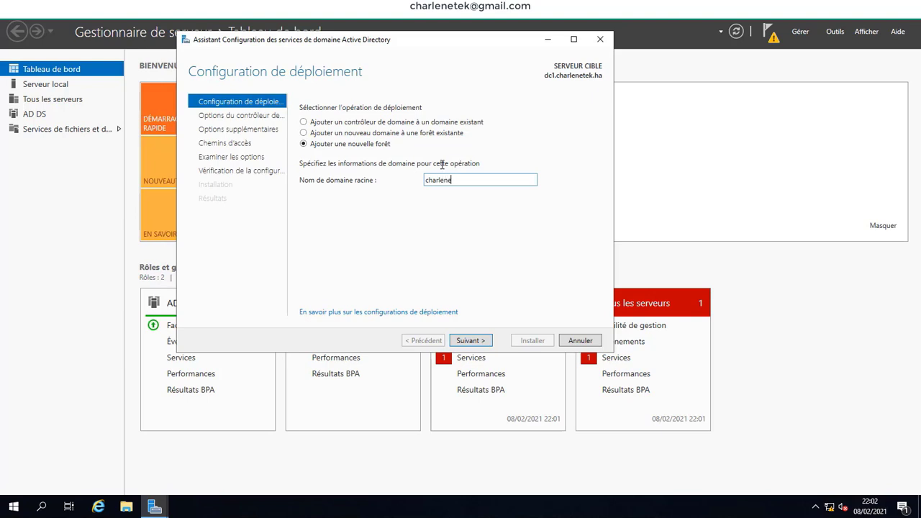
pyautogui.write('tek.fr')
pyautogui.click(475, 339)
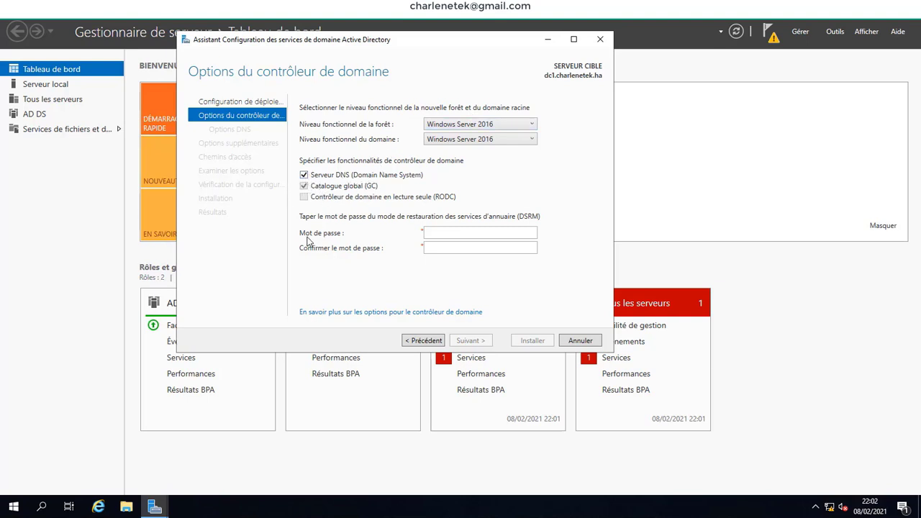
# - Enter and confirm the DSRM password, keeping the Windows Server 2016 functional levels and the DNS server, and continue
pyautogui.click(427, 232)
pyautogui.write('•••••••')
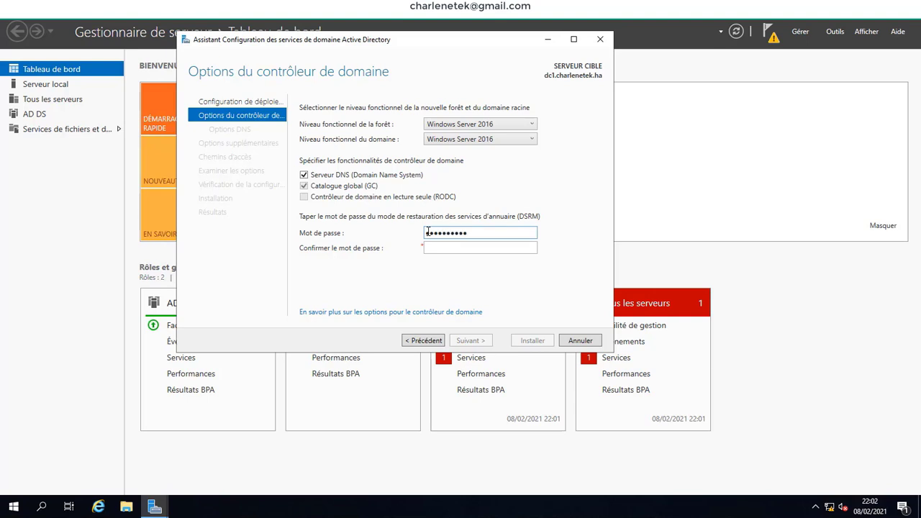
pyautogui.click(443, 249)
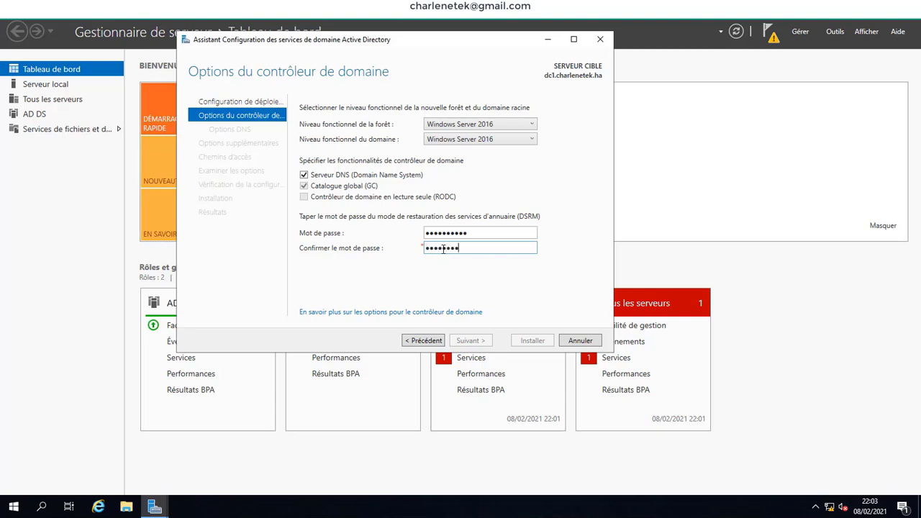
pyautogui.write('••••••••••')
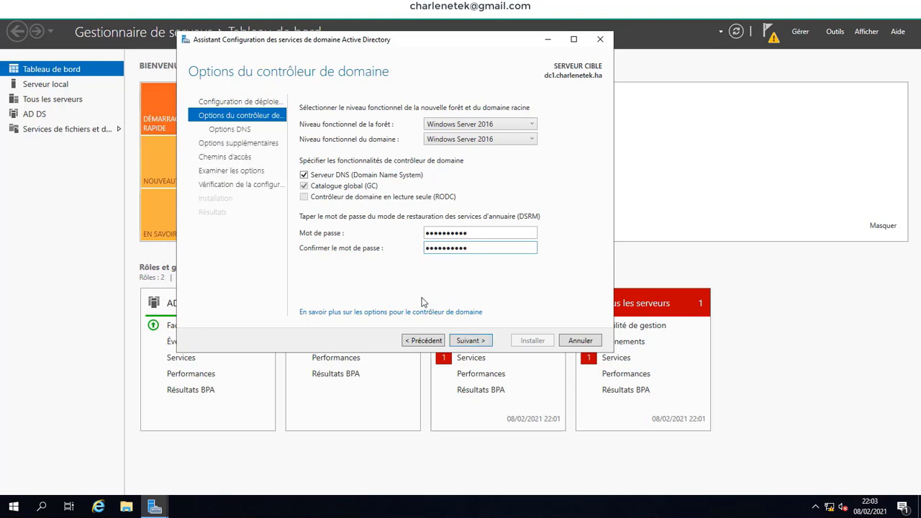
pyautogui.click(473, 343)
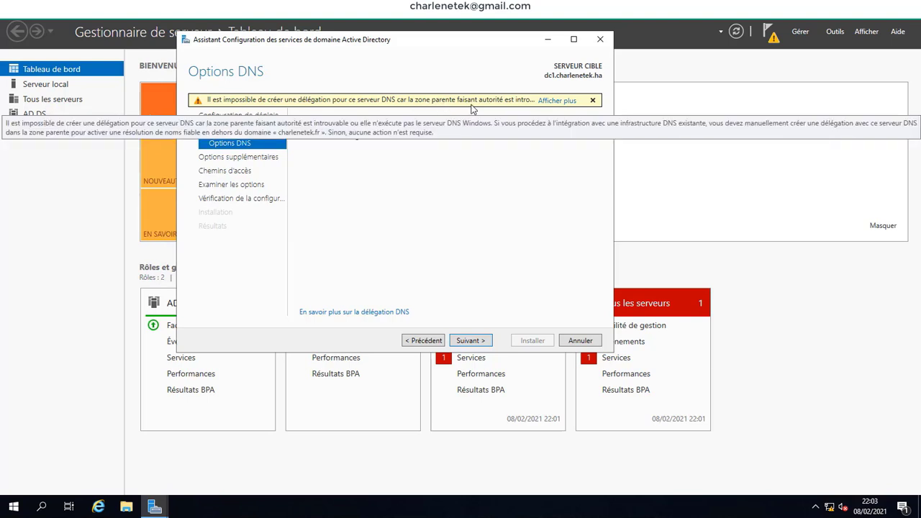
# - Continue past the DNS options without a delegation and keep CHARLENETEK as the NetBIOS domain name
pyautogui.click(472, 340)
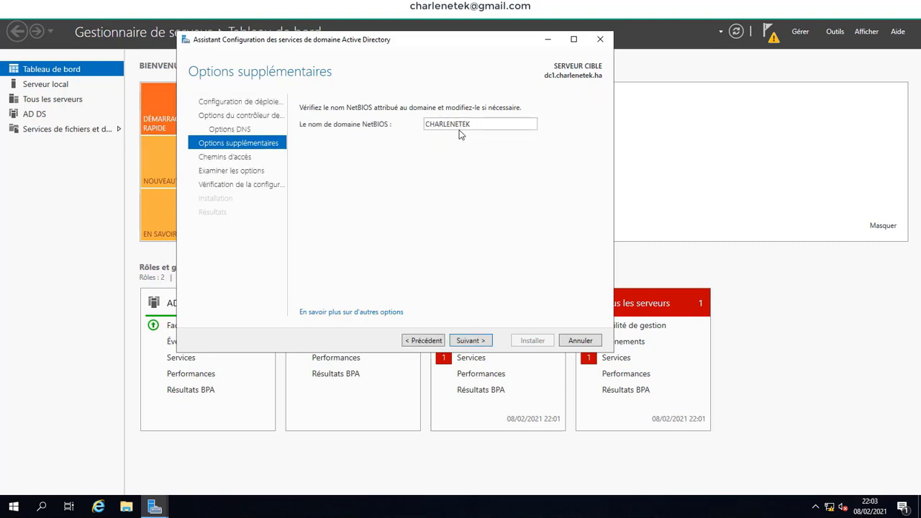
pyautogui.click(470, 341)
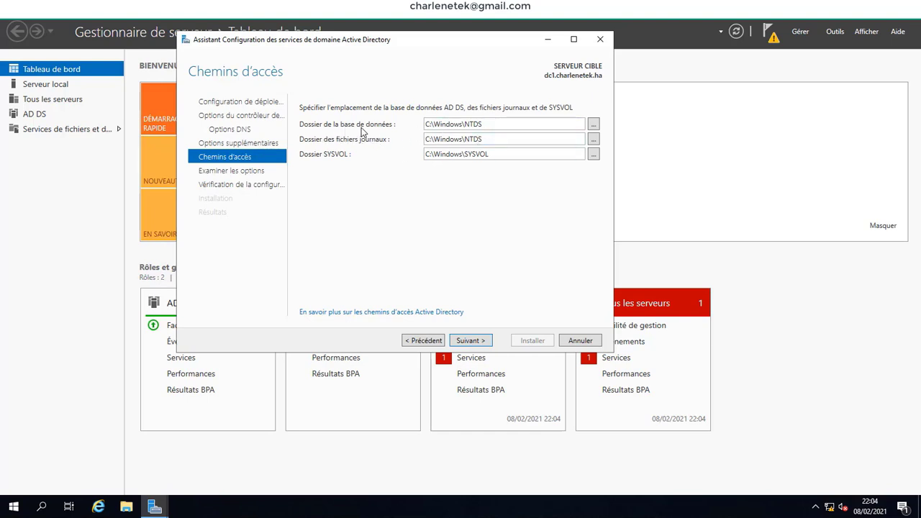
pyautogui.click(593, 125)
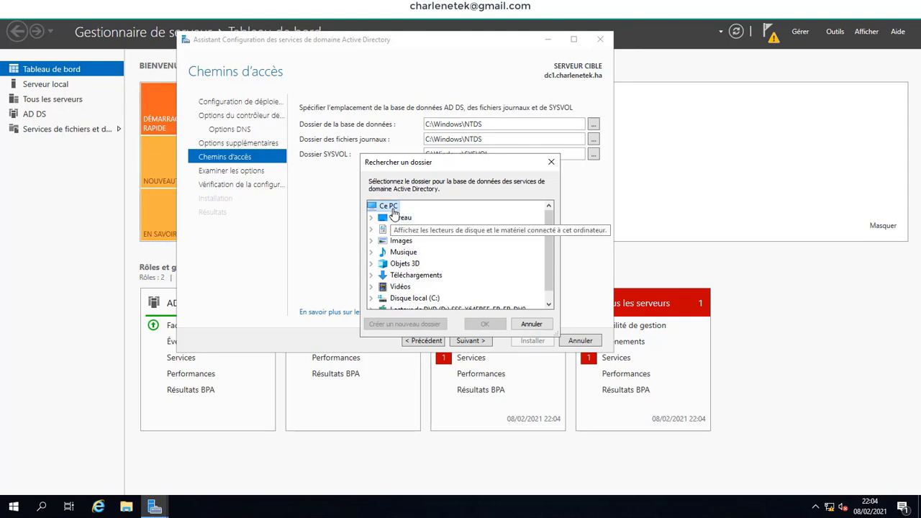
pyautogui.click(551, 162)
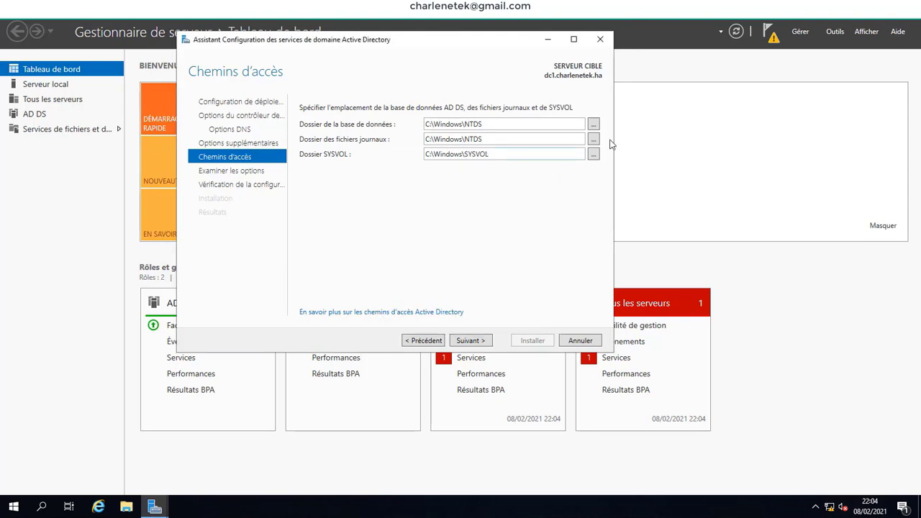
pyautogui.click(593, 140)
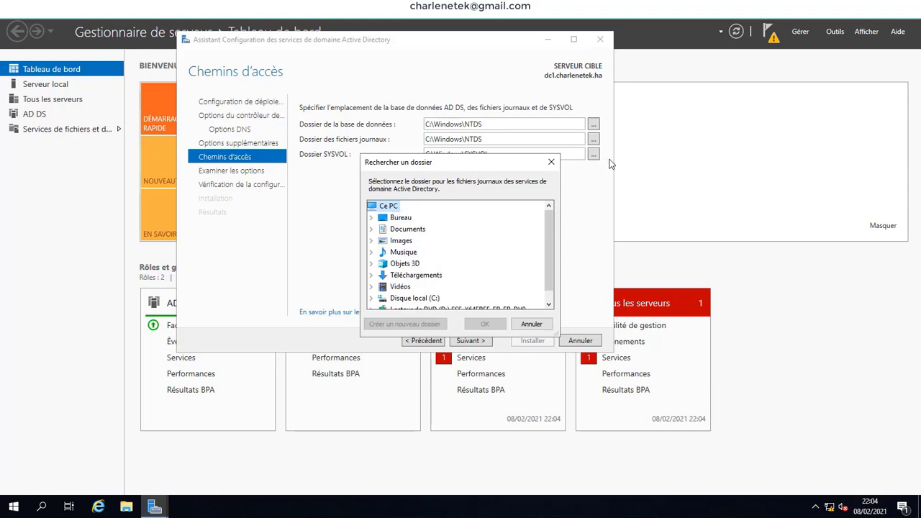
pyautogui.click(551, 162)
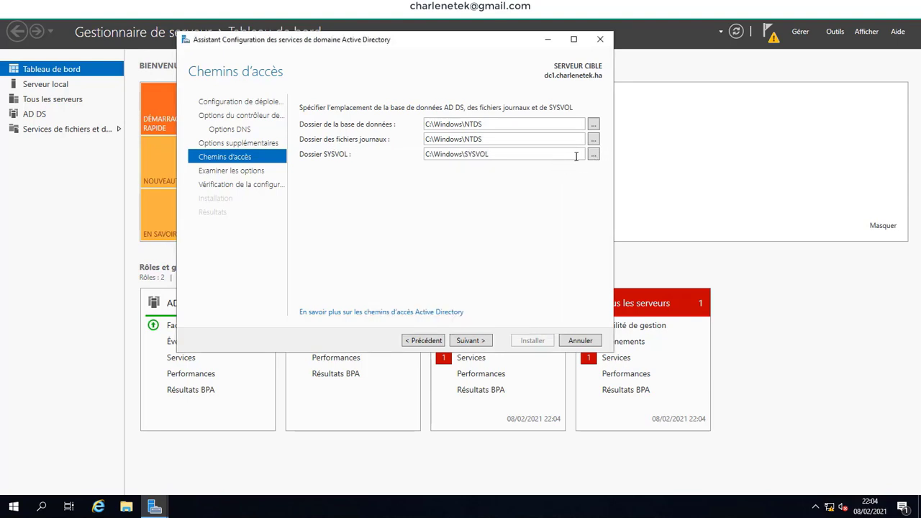
pyautogui.click(594, 155)
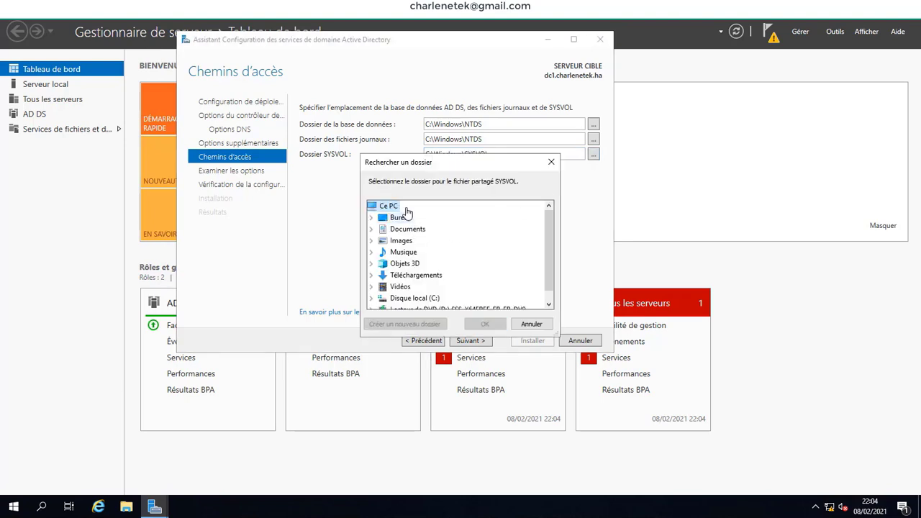
pyautogui.click(551, 161)
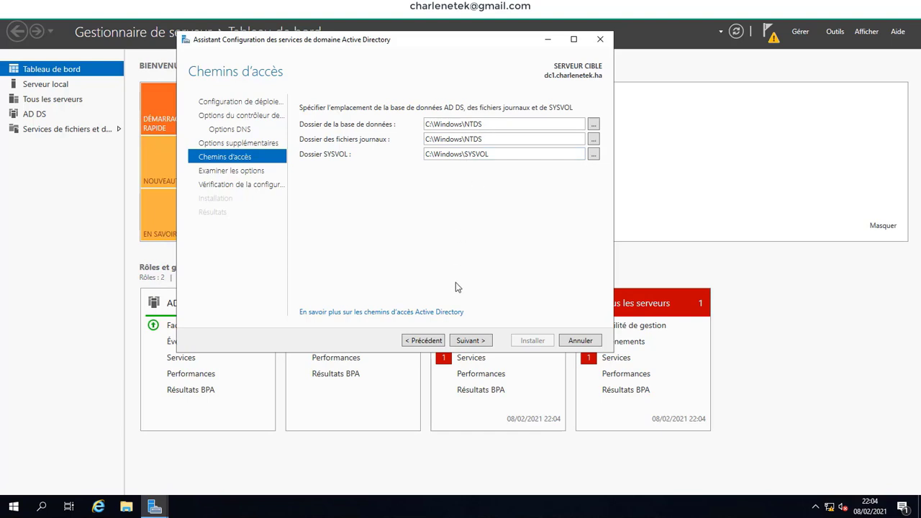
# - Keep the default database, log and SYSVOL folders, and review the selected options and the PowerShell deployment script
pyautogui.click(472, 340)
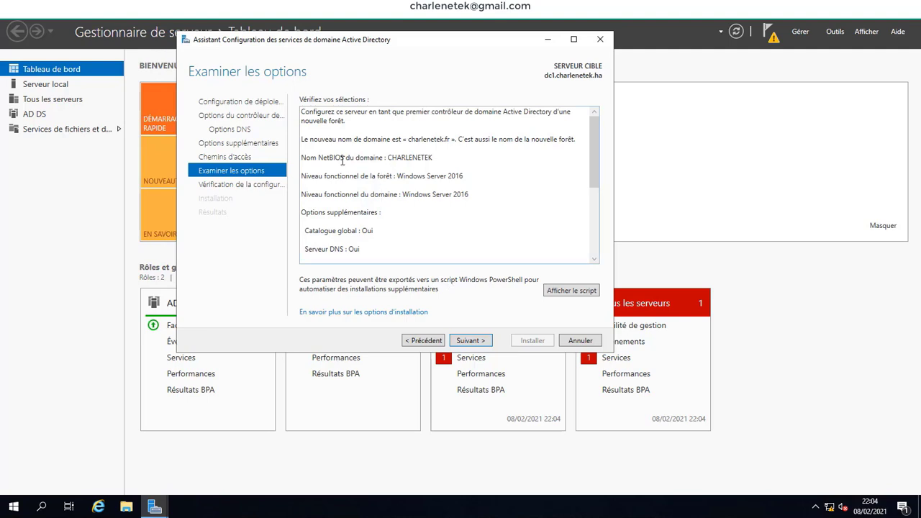
pyautogui.moveTo(589, 160); pyautogui.dragTo(582, 253)
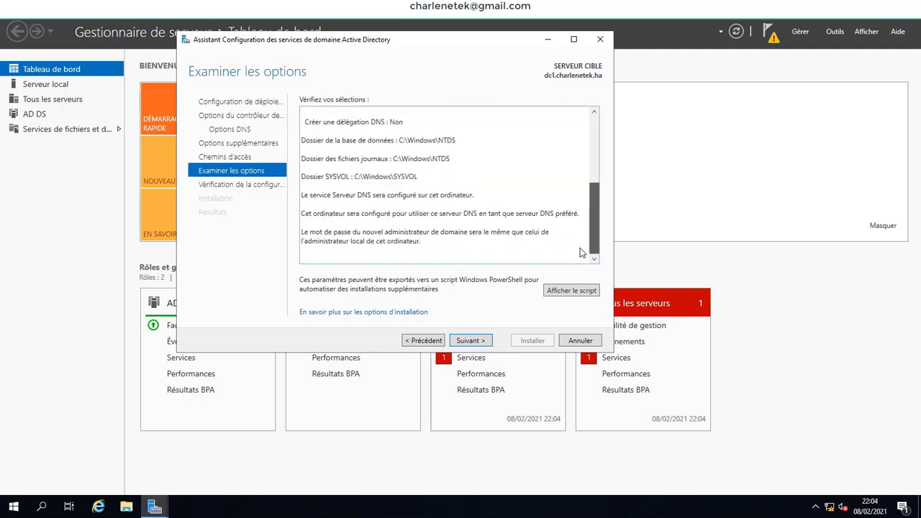
pyautogui.moveTo(580, 245); pyautogui.dragTo(580, 246)
pyautogui.click(564, 292)
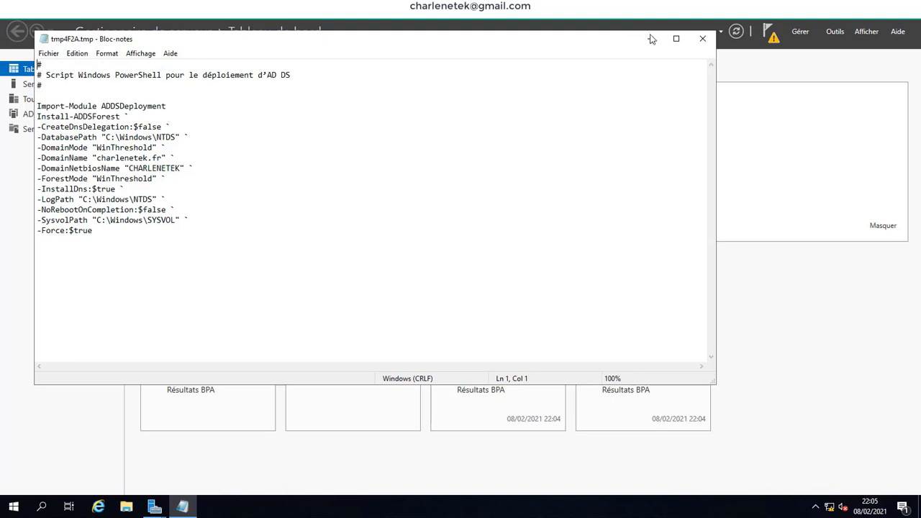
pyautogui.click(701, 38)
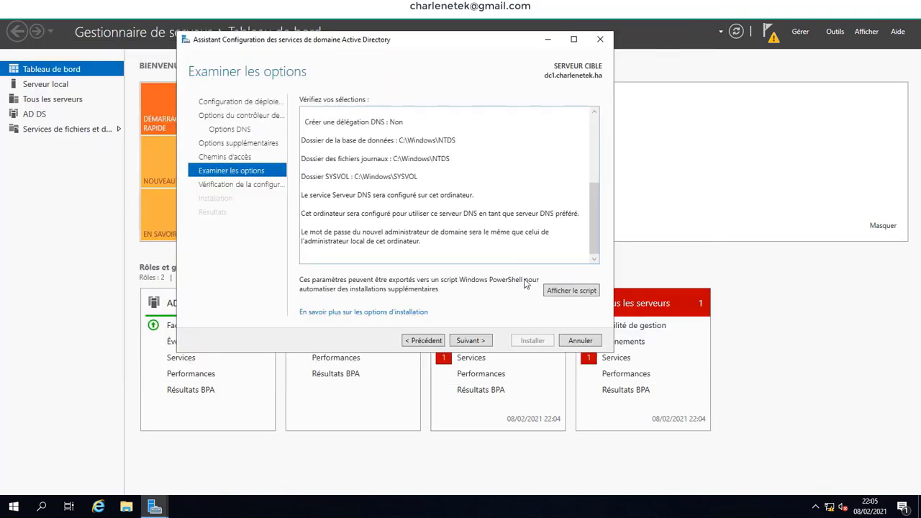
# - Run the prerequisites check and start the installation that promotes the server to a domain controller
pyautogui.click(468, 341)
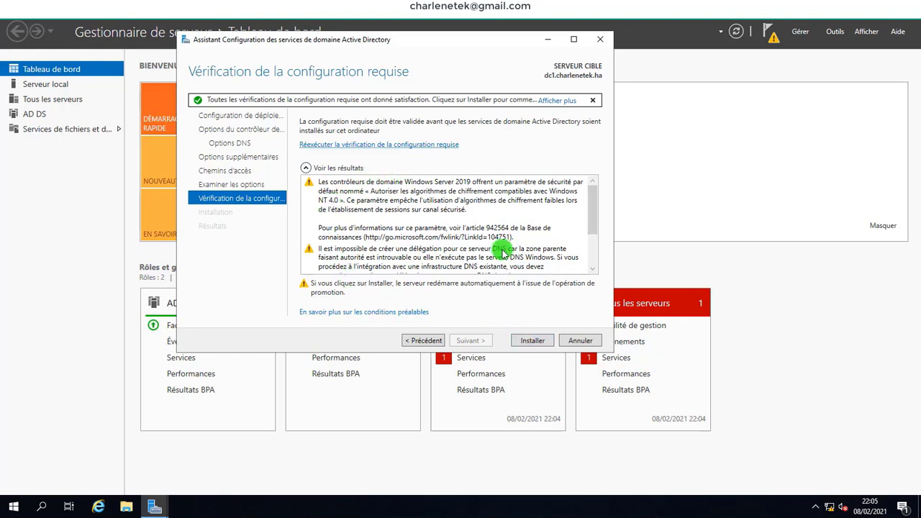
pyautogui.click(532, 341)
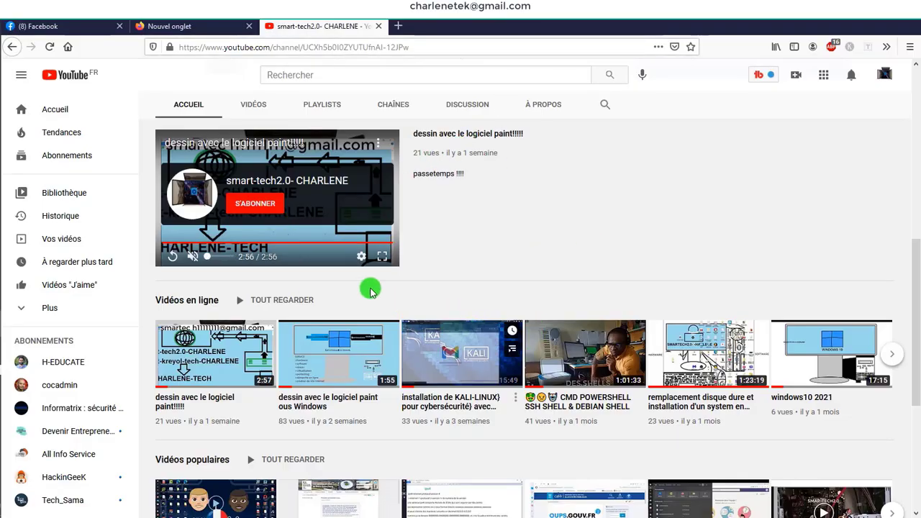
# - Look over the smart-tech2.0 channel's home page on YouTube, including its statistics, keywords, videos and playlists
pyautogui.moveTo(424, 332)
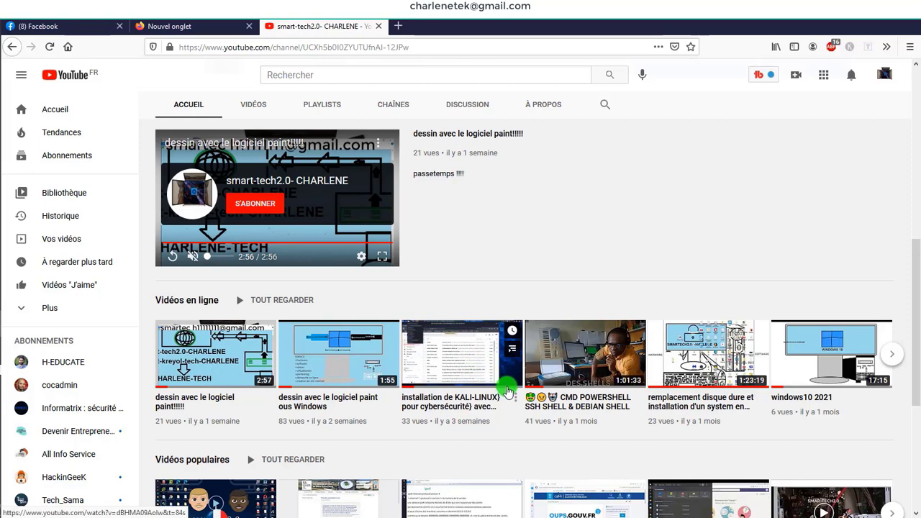
pyautogui.scroll(-2, 489, 374)
pyautogui.scroll(2, 503, 385)
pyautogui.scroll(3, 481, 239)
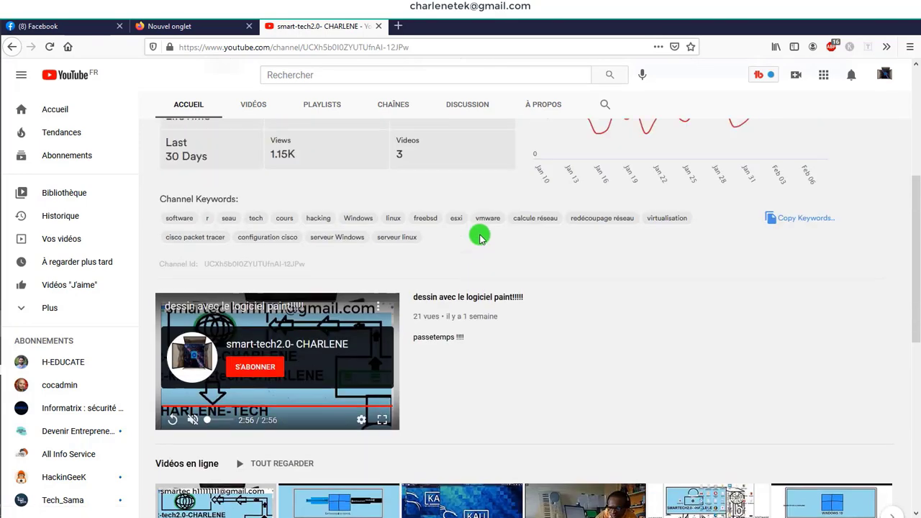
pyautogui.scroll(3, 505, 245)
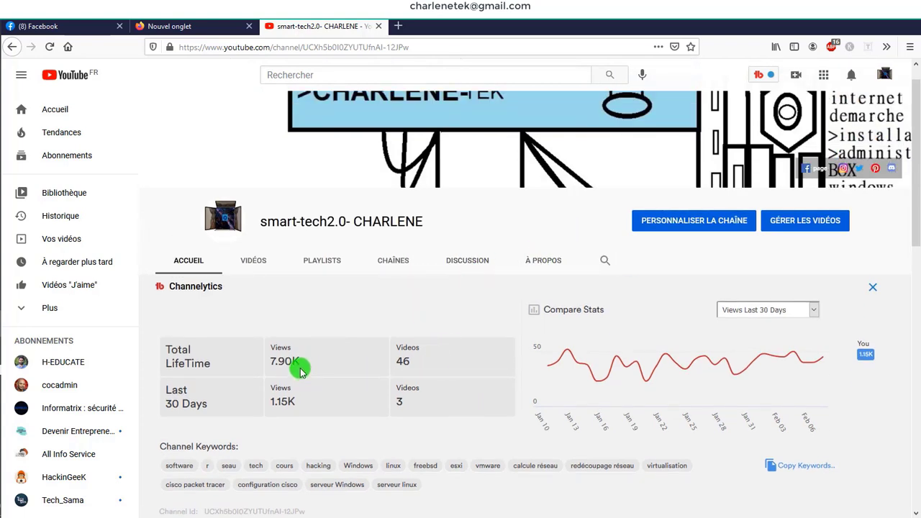
pyautogui.scroll(-2, 302, 369)
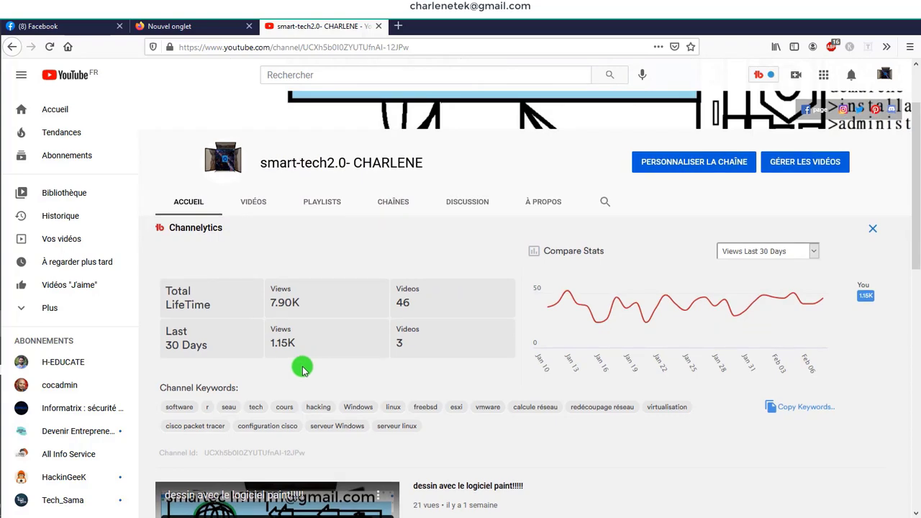
pyautogui.scroll(-5, 301, 369)
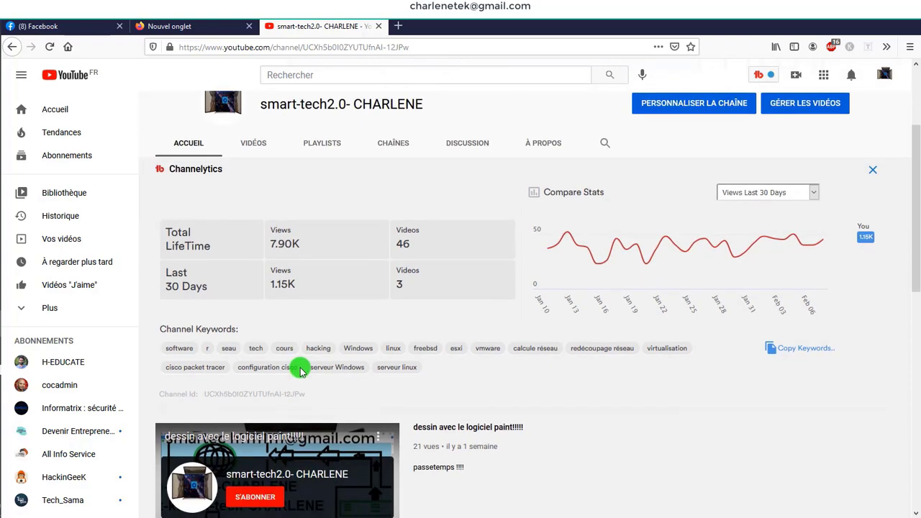
pyautogui.scroll(-1, 303, 371)
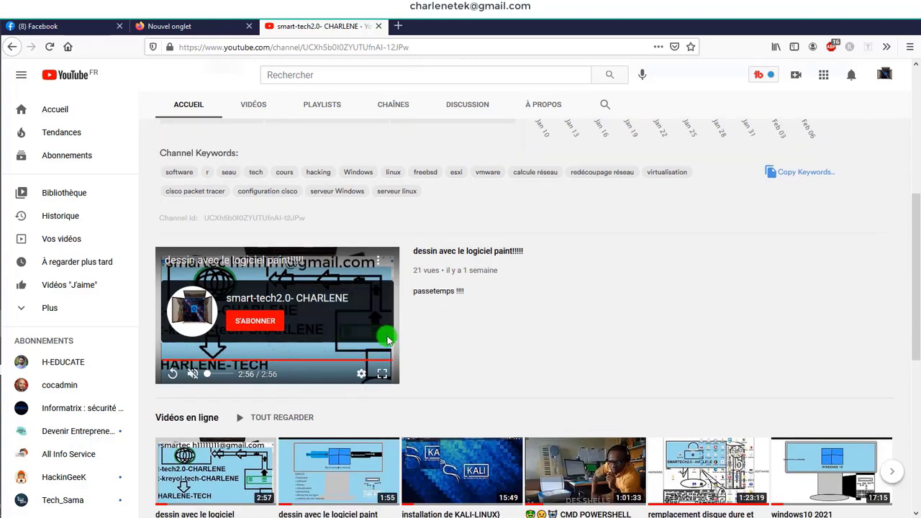
pyautogui.scroll(-2, 413, 324)
pyautogui.scroll(-4, 413, 329)
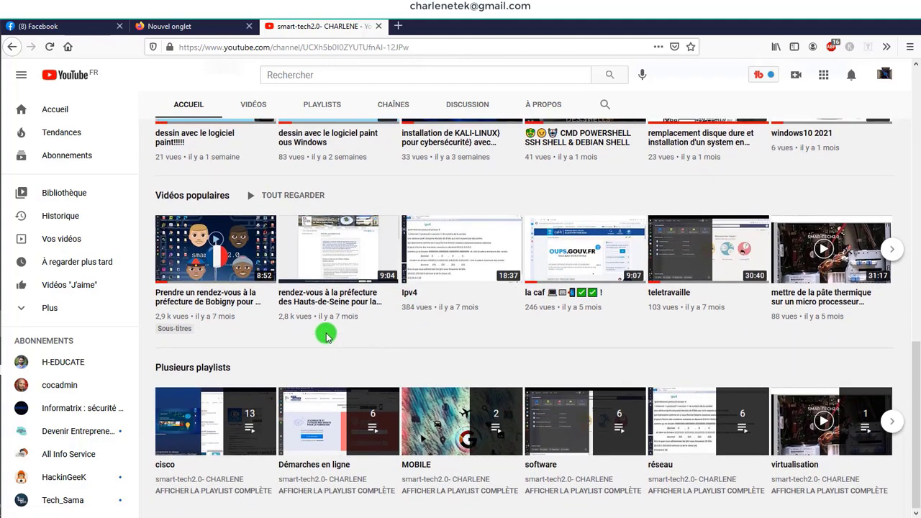
# - Review the smart-tech2.0 channel's online and popular video rows and its statistics once more
pyautogui.scroll(4, 326, 335)
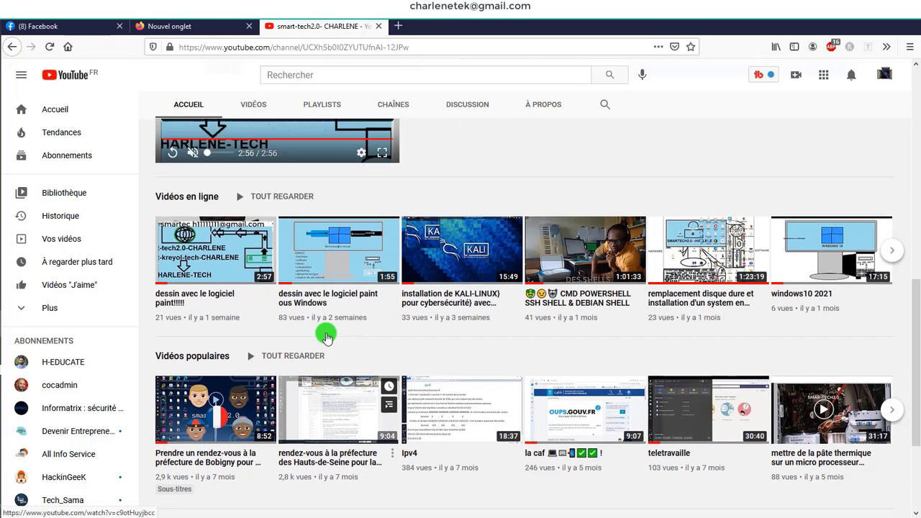
pyautogui.scroll(6, 325, 335)
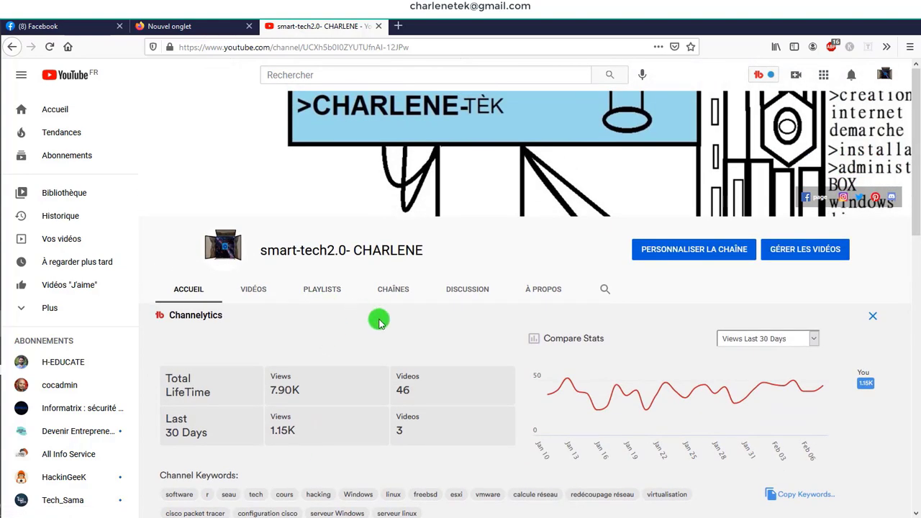
pyautogui.scroll(-1, 322, 361)
pyautogui.scroll(-7, 322, 362)
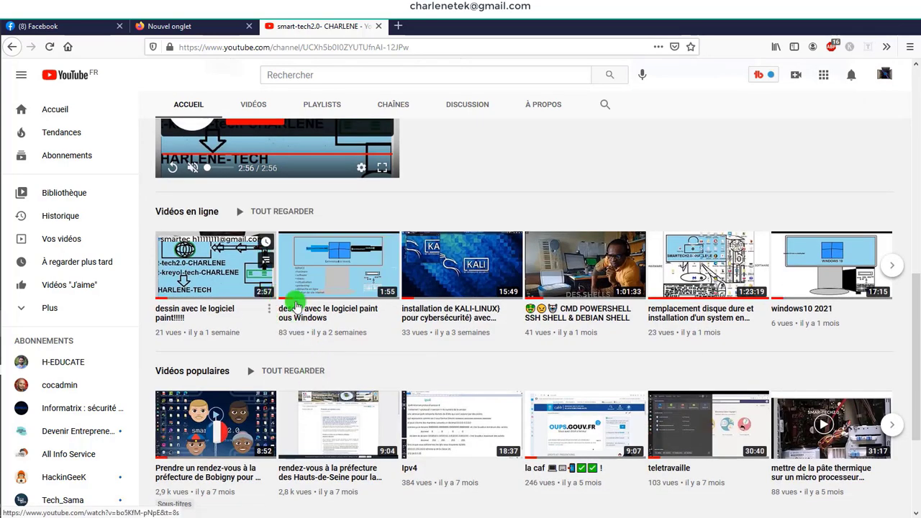
pyautogui.scroll(2, 331, 327)
pyautogui.scroll(4, 331, 327)
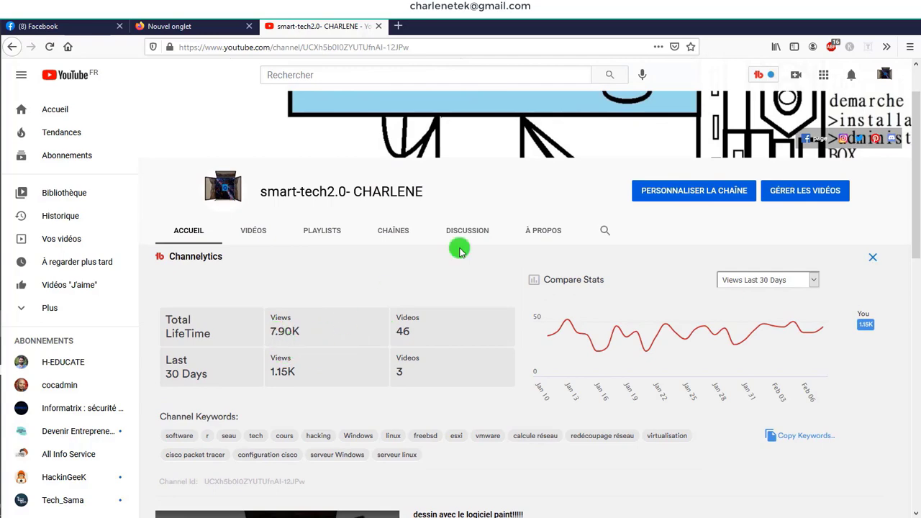
# - Minimize the browser, switch to the open Command Prompt and ping the server at 192.168.0.48 again
pyautogui.press('super+d')
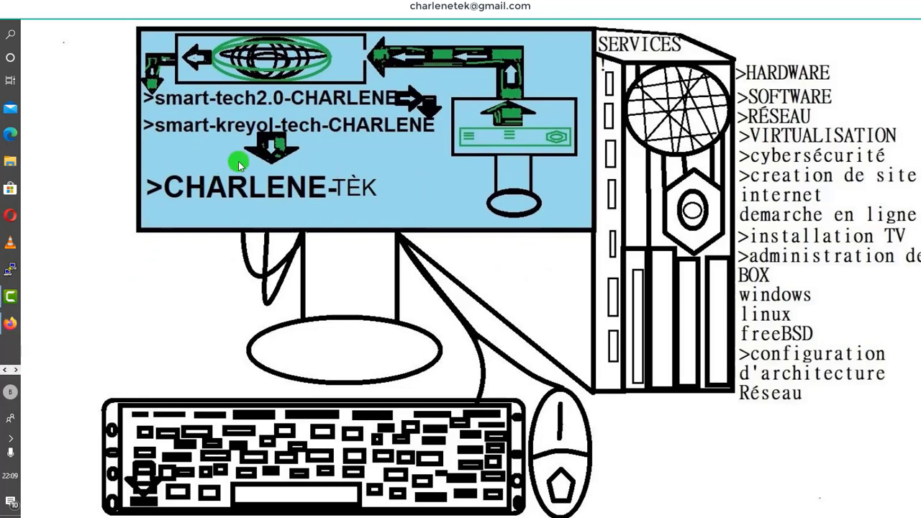
pyautogui.click(10, 371)
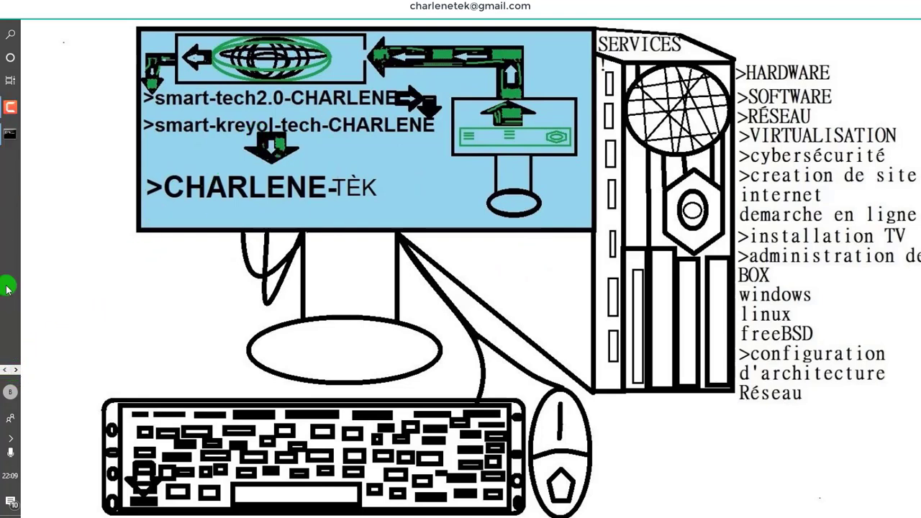
pyautogui.moveTo(10, 108)
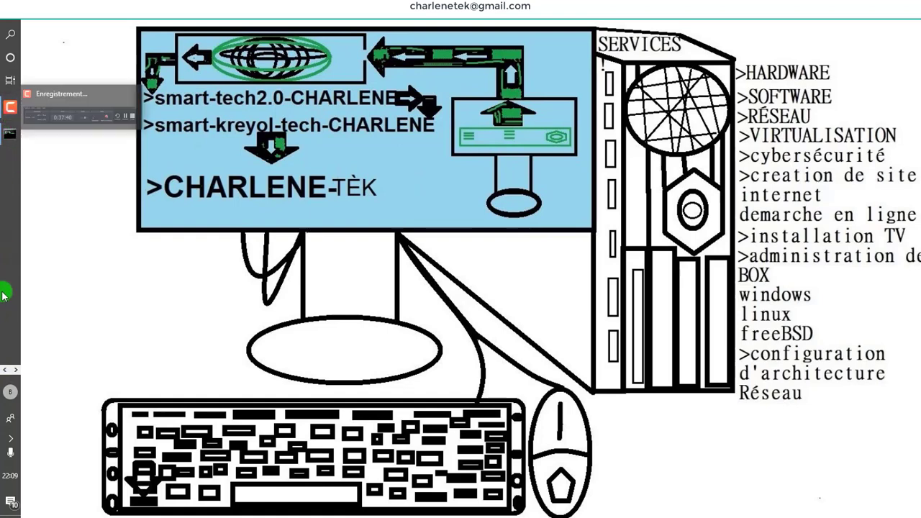
pyautogui.click(7, 106)
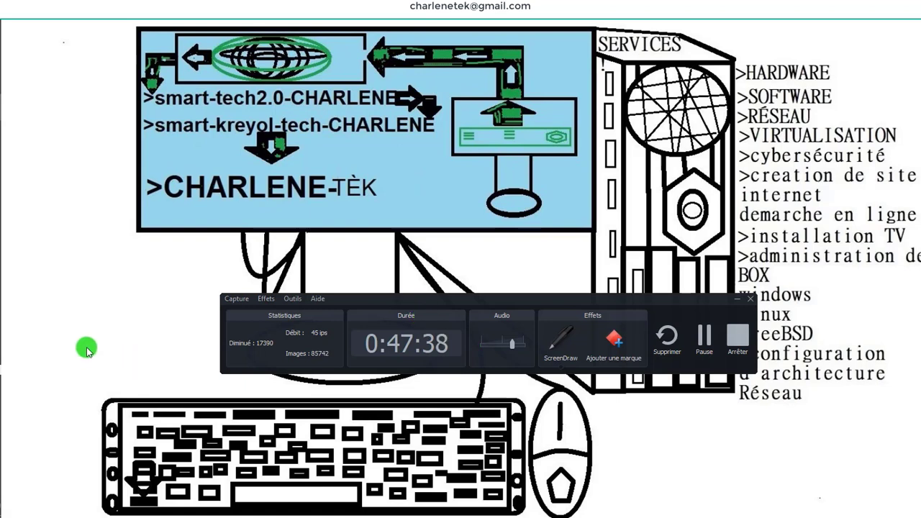
pyautogui.moveTo(2, 370)
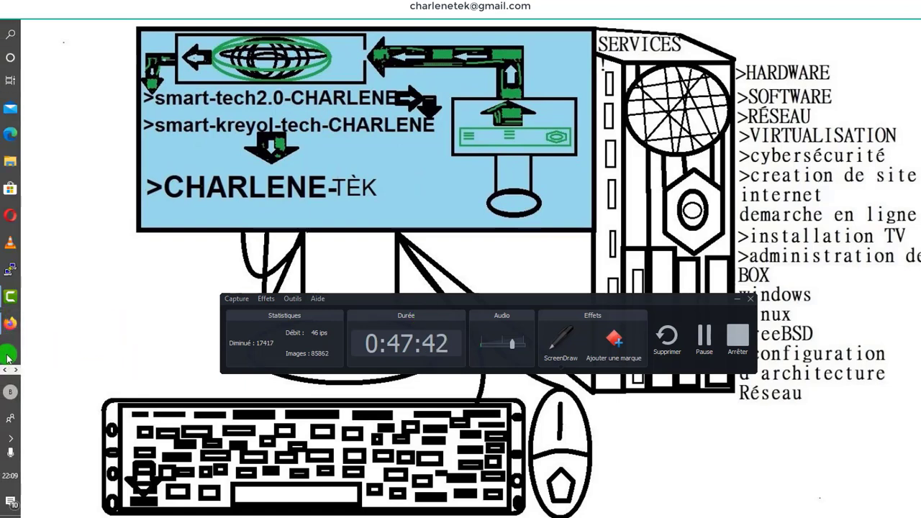
pyautogui.click(15, 369)
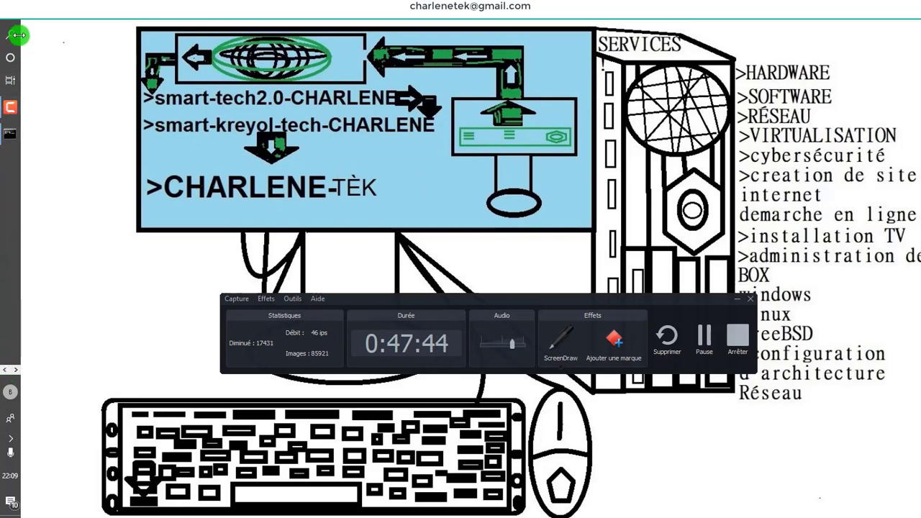
pyautogui.click(13, 132)
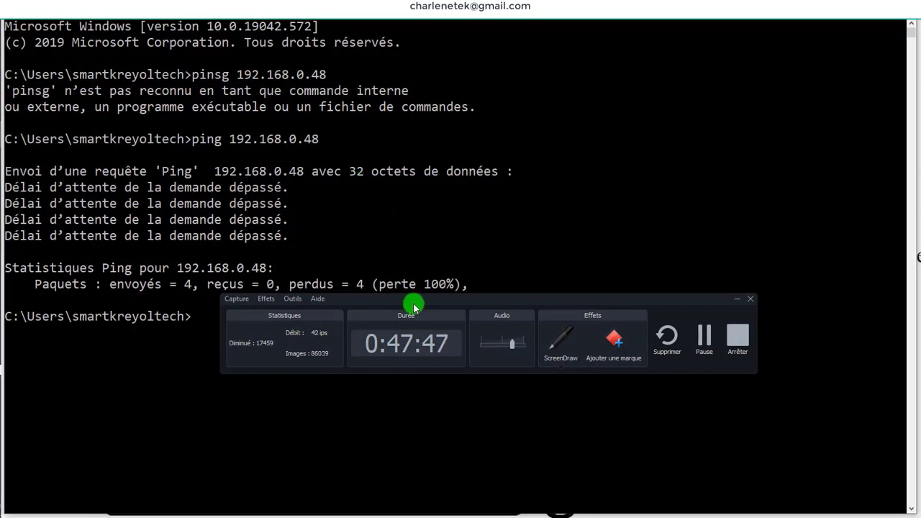
pyautogui.moveTo(413, 307); pyautogui.dragTo(391, 446)
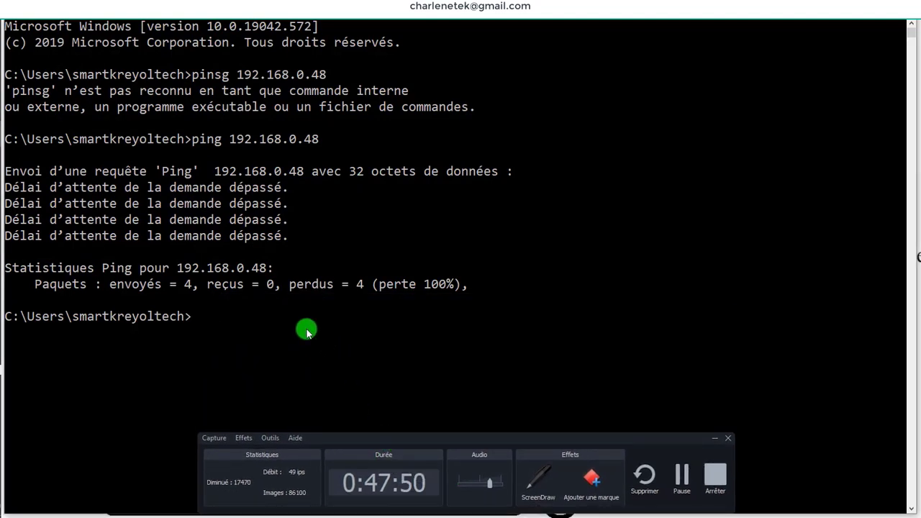
pyautogui.press('Up')
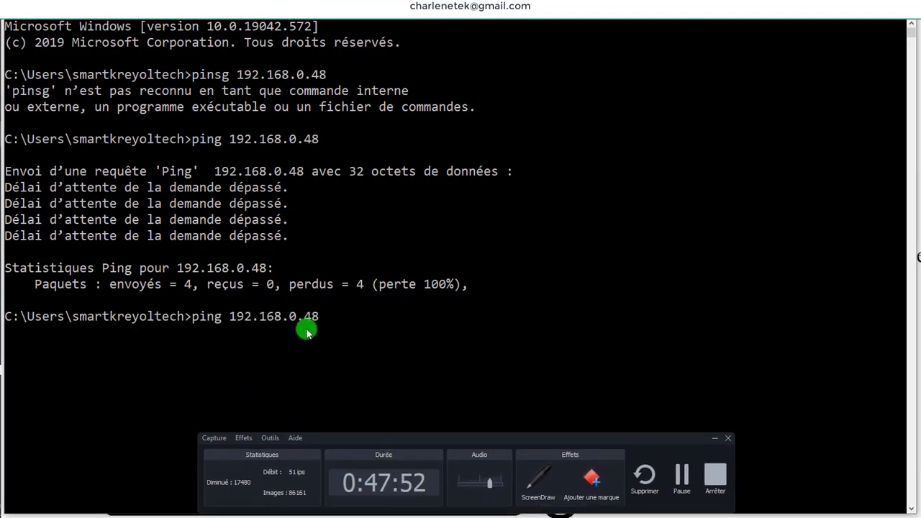
pyautogui.press('Return')
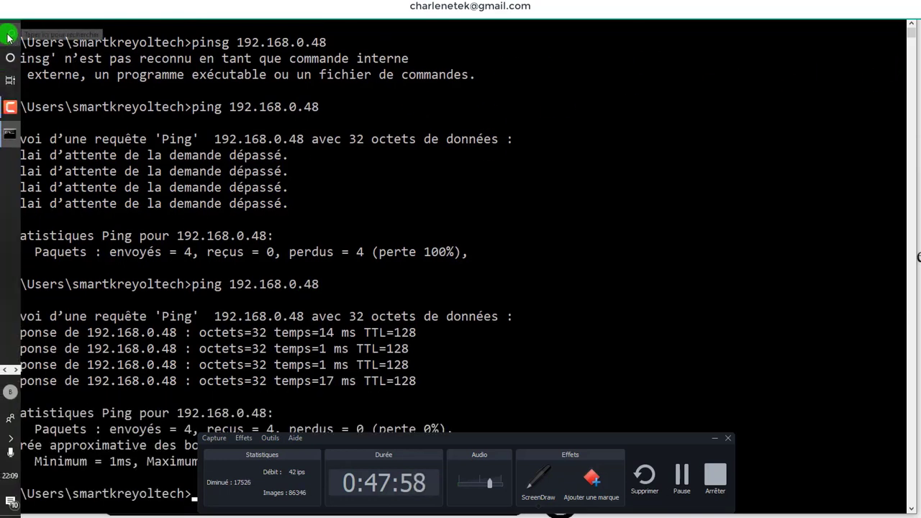
# - Run Remote Desktop Connection as administrator and connect to the server at 192.168.0.48
pyautogui.click(9, 36)
pyautogui.write('c')
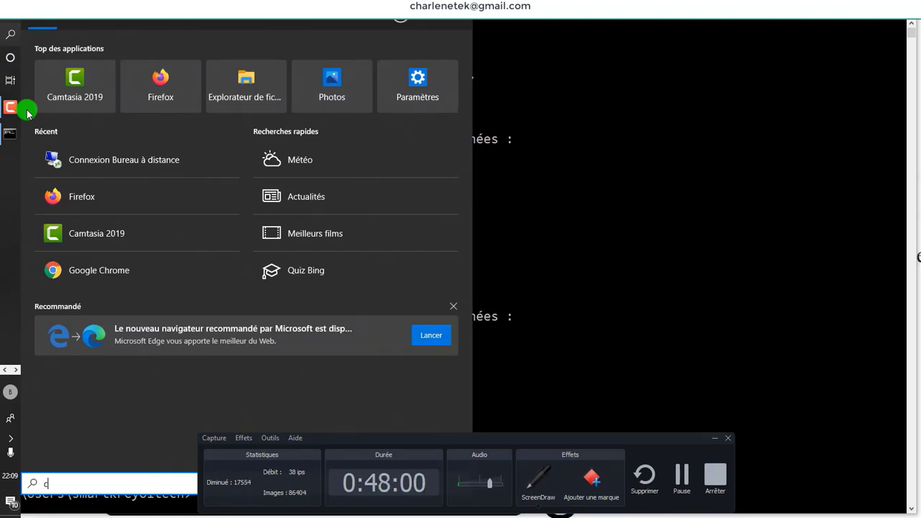
pyautogui.rightClick(81, 70)
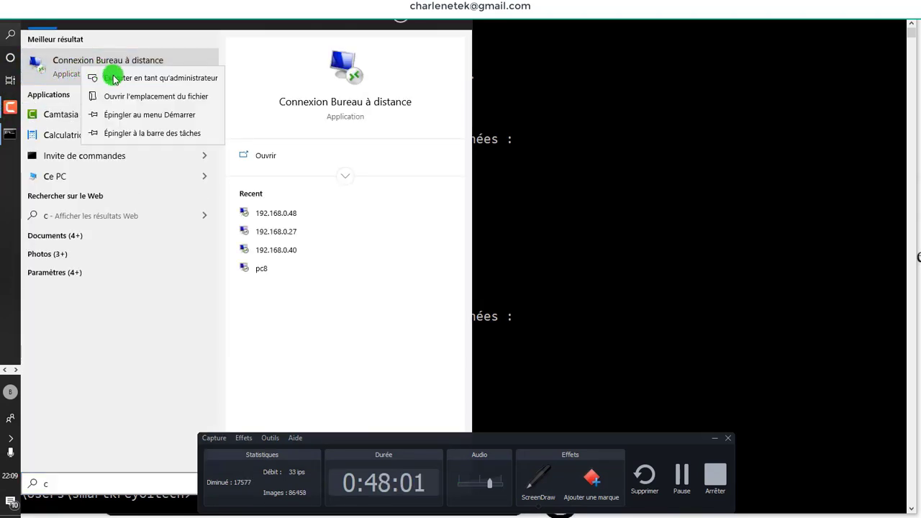
pyautogui.click(127, 79)
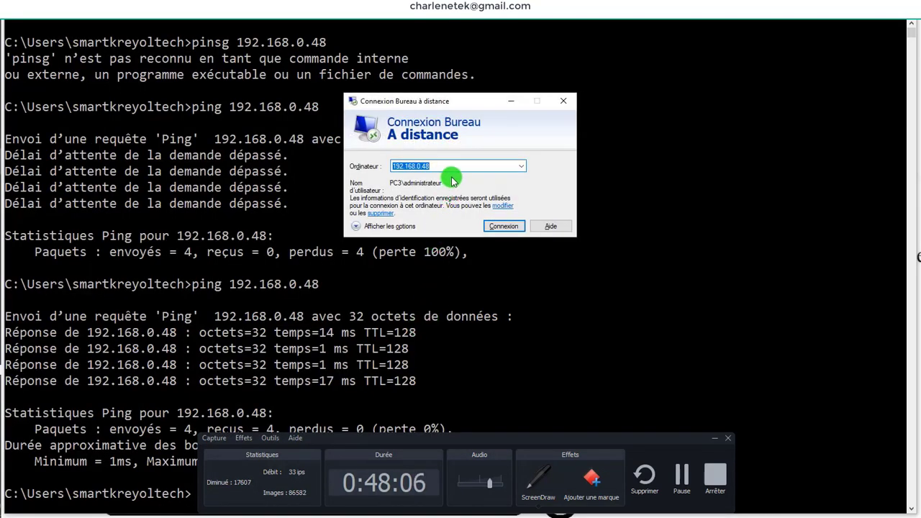
pyautogui.click(503, 228)
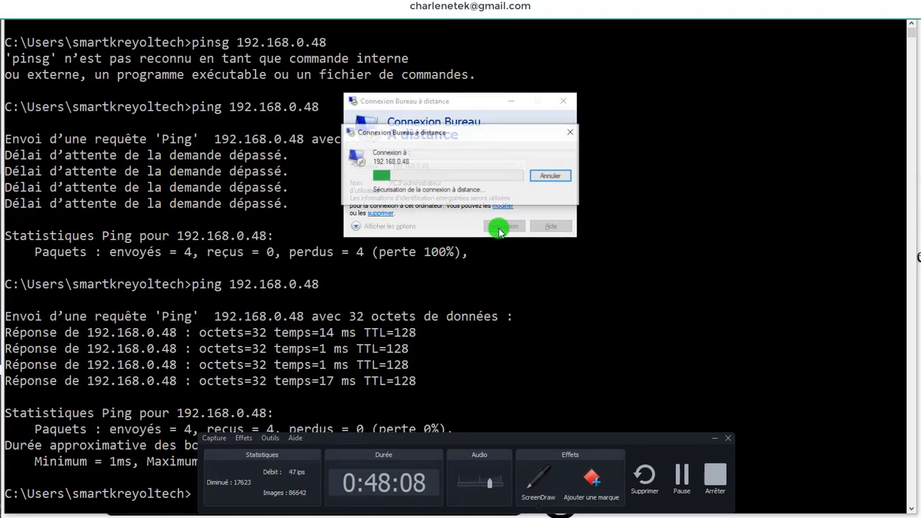
pyautogui.click(489, 266)
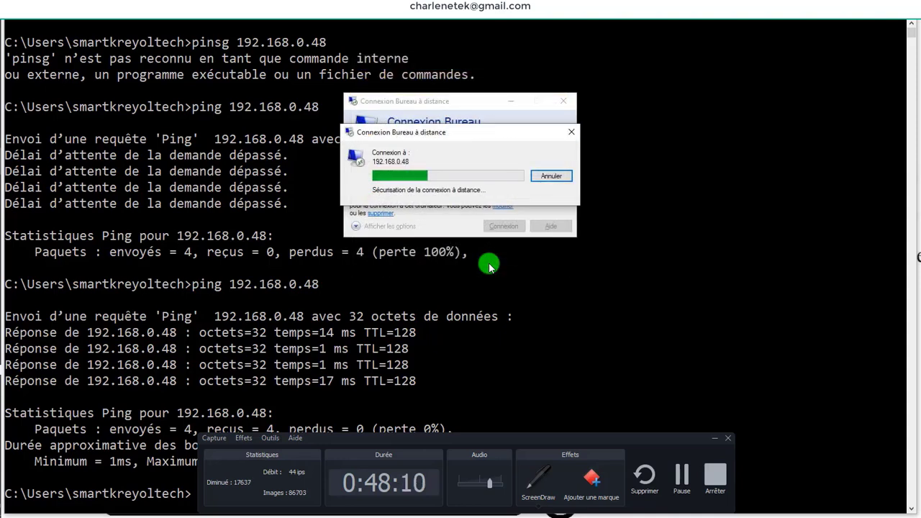